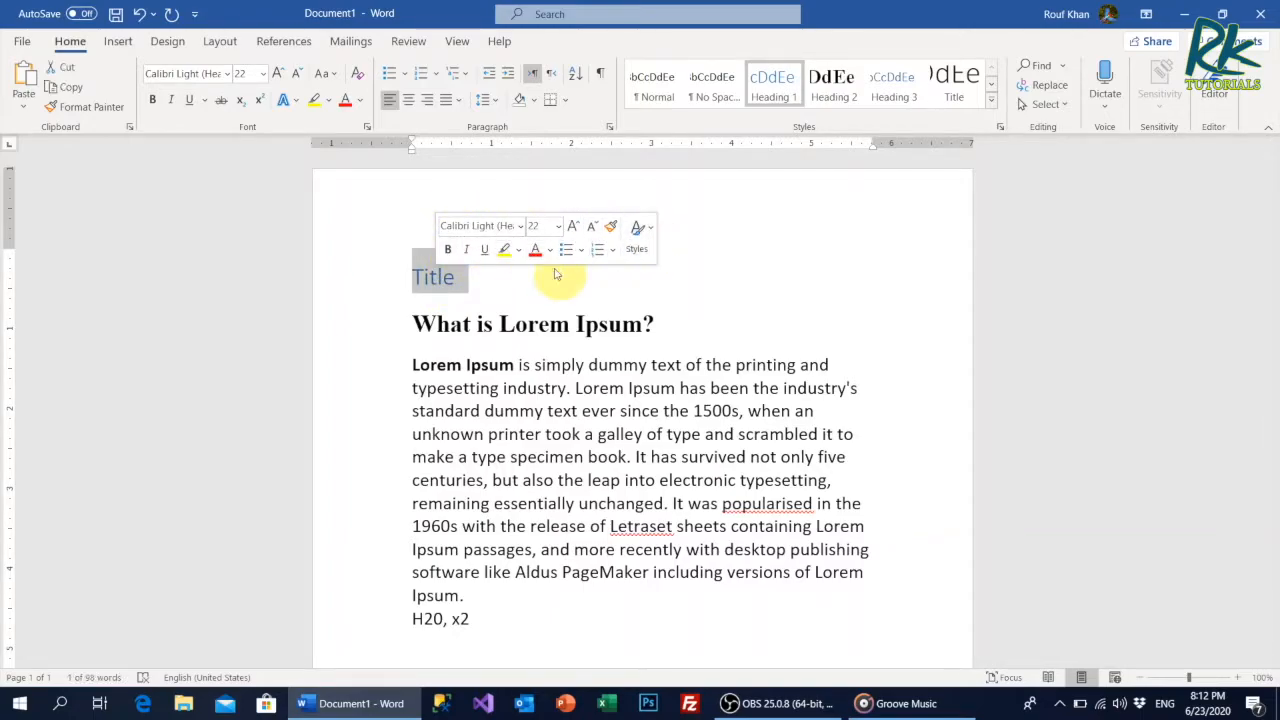
Review the font settings of the "Title" heading in the Font dialog.
click(457, 278)
triple_click(440, 277)
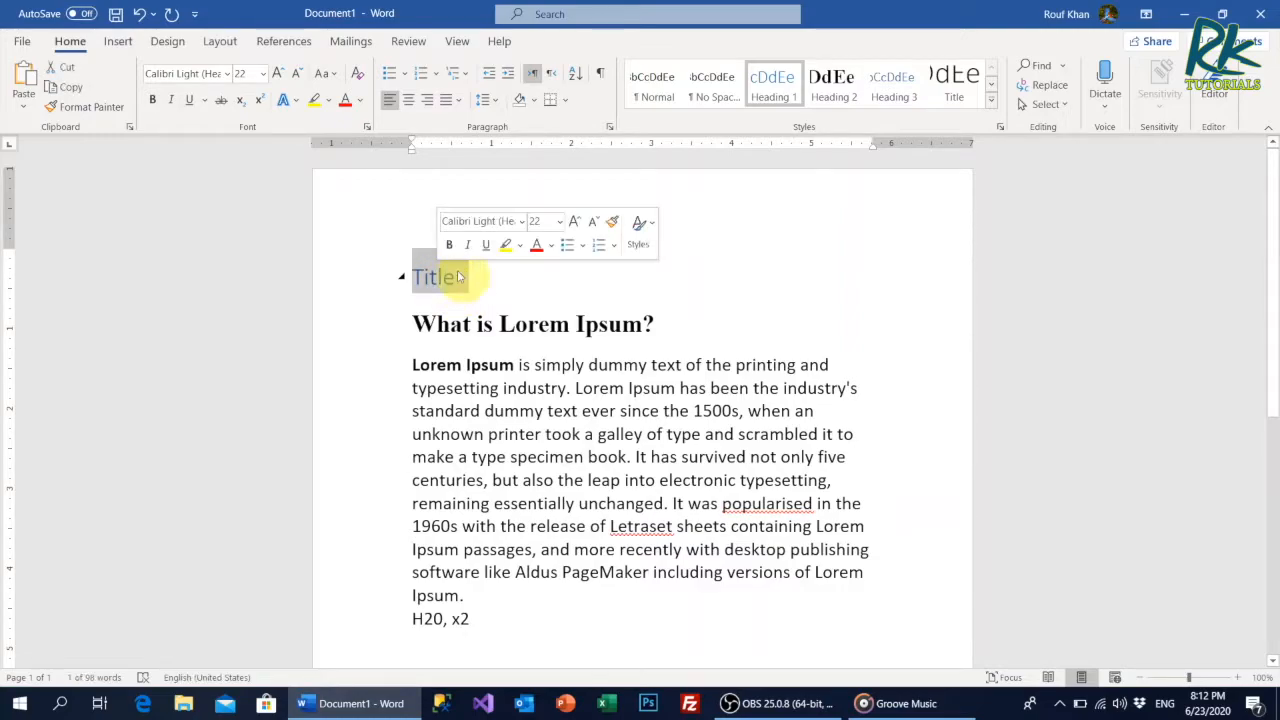
click(430, 274)
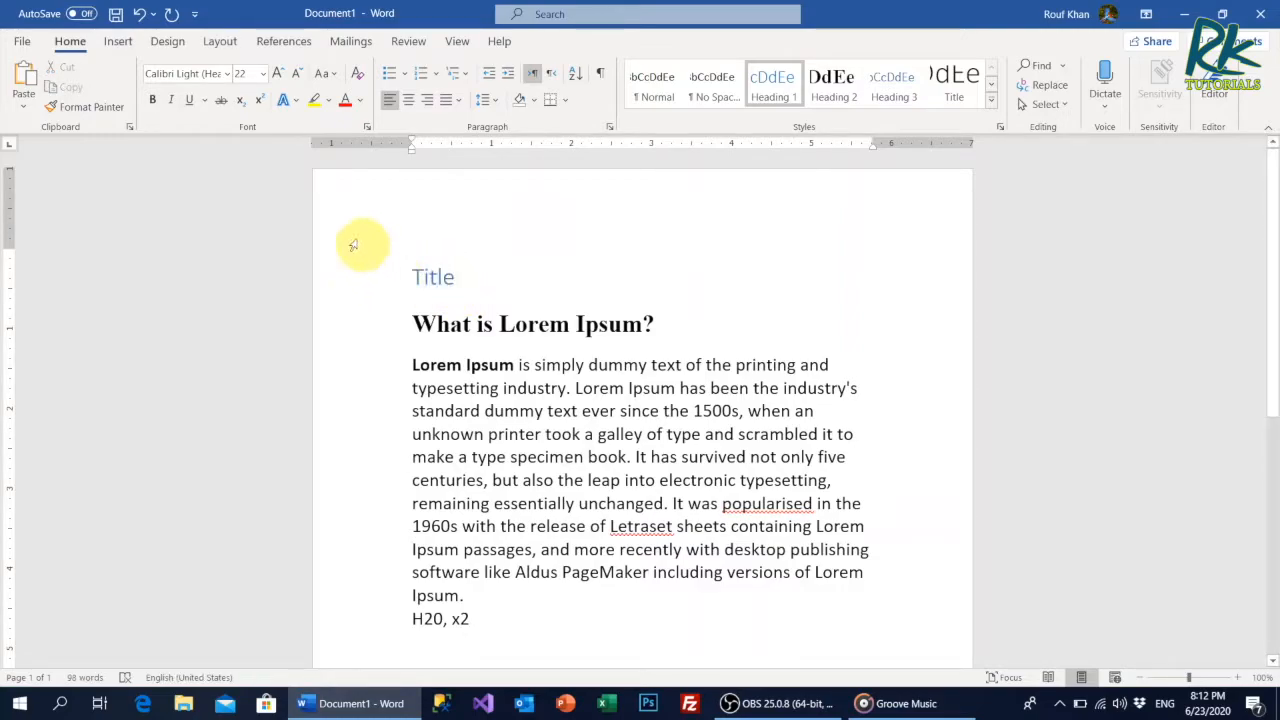
click(367, 126)
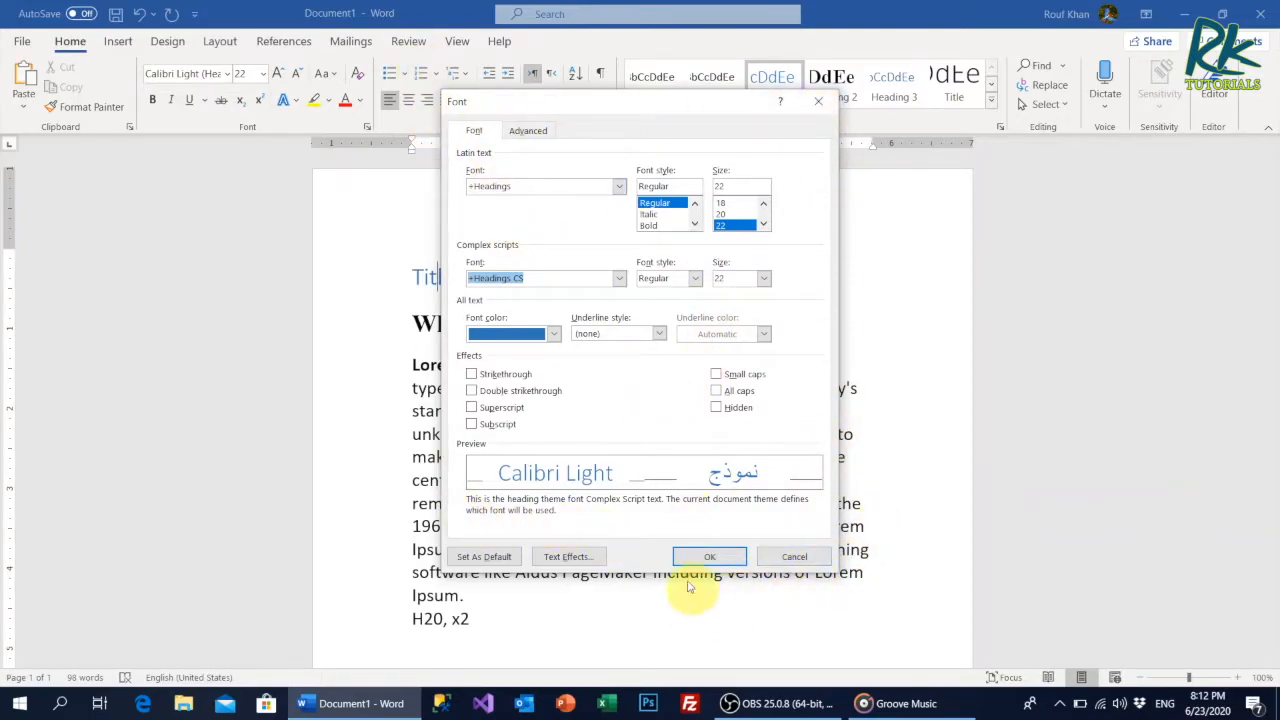
click(718, 557)
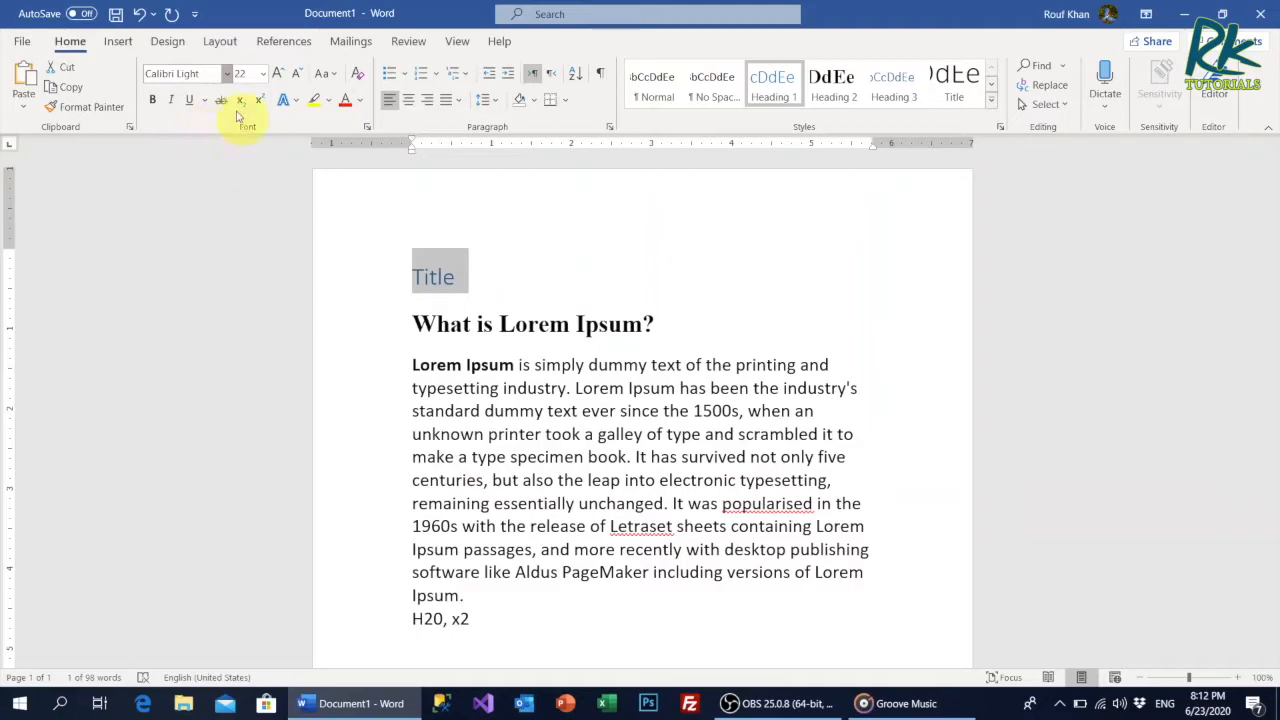
Format the "Title" heading in Calibri (Body), size 24, bold, underlined and red.
click(227, 73)
click(185, 137)
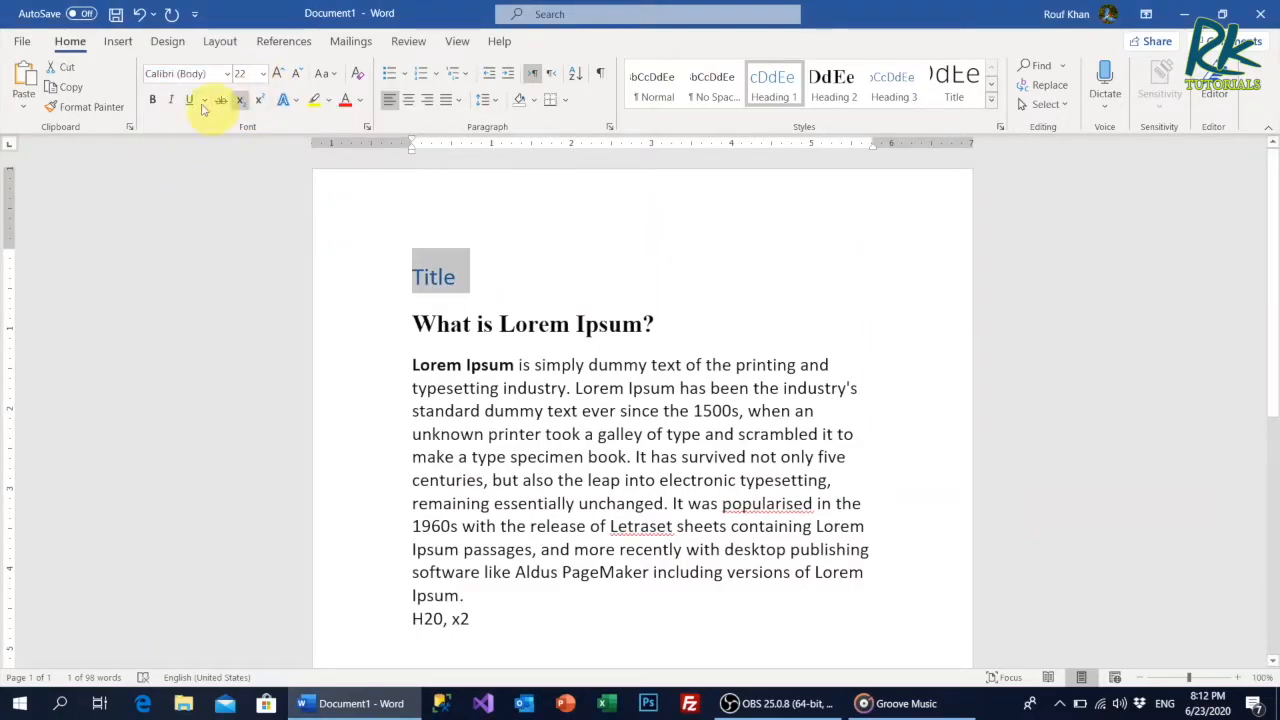
click(262, 73)
click(245, 160)
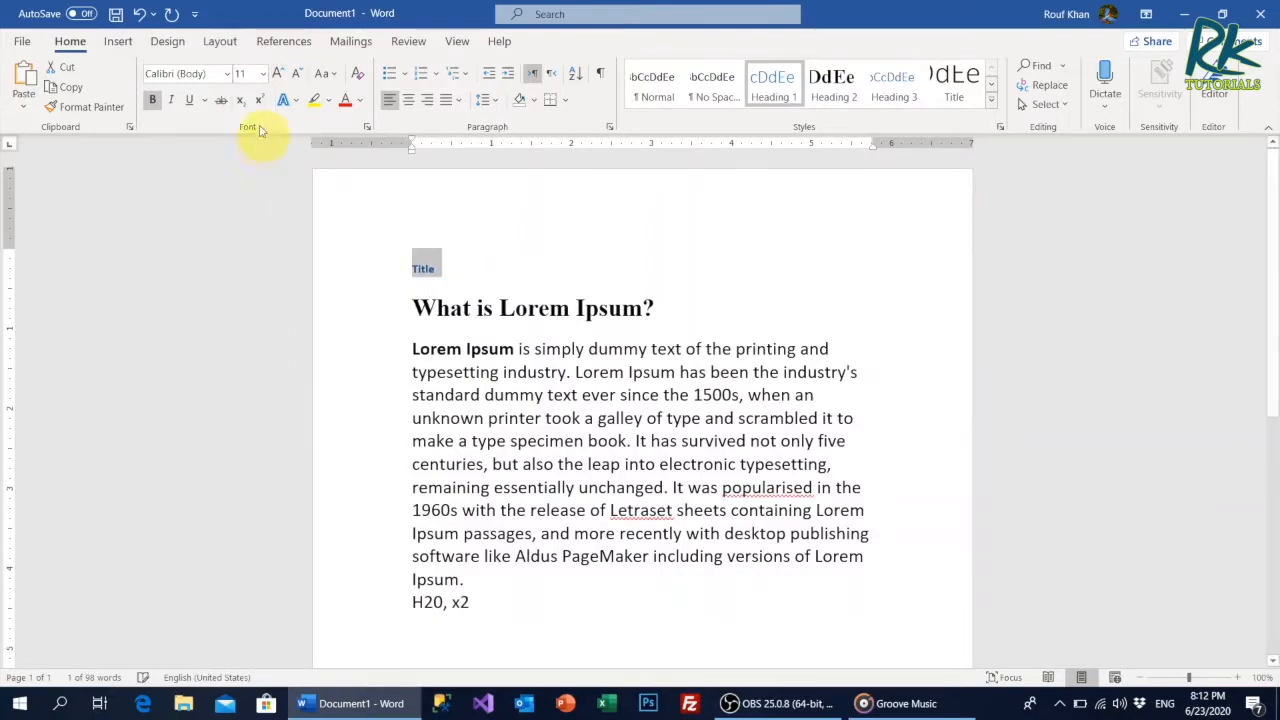
click(262, 73)
click(250, 321)
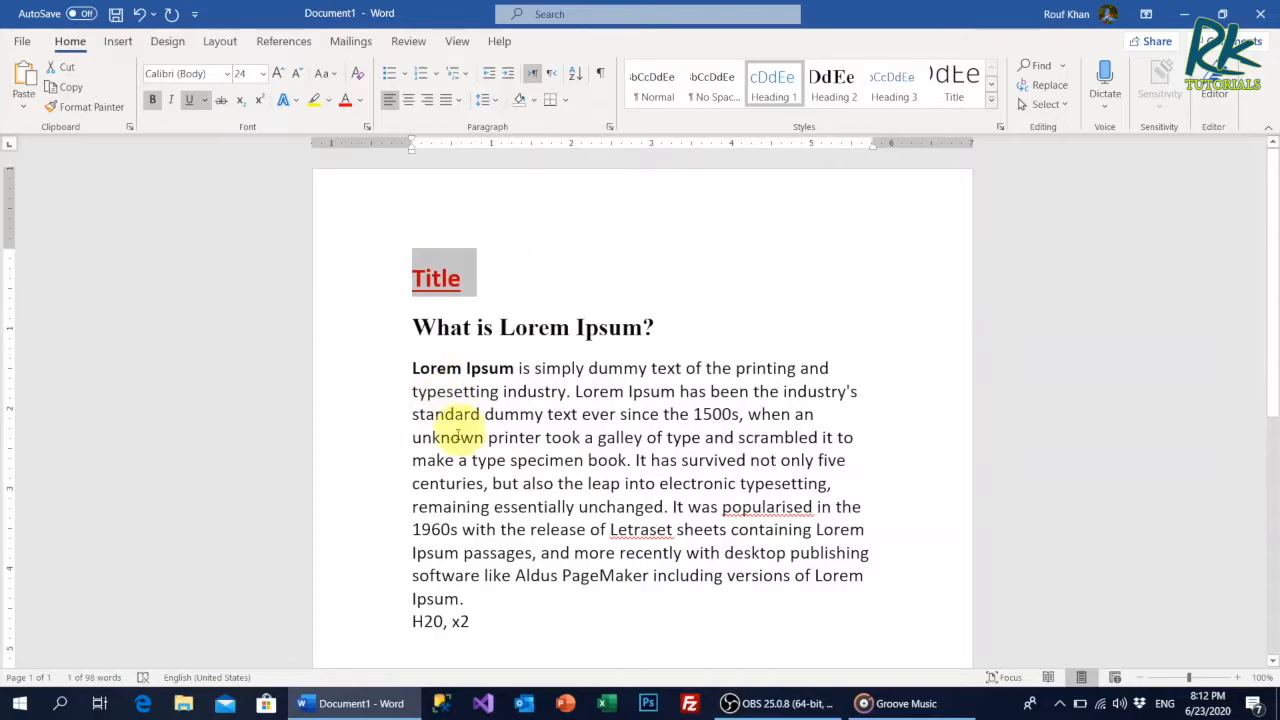
Apply strikethrough to the bold word "Ipsum" at the start of the body paragraph.
double_click(497, 367)
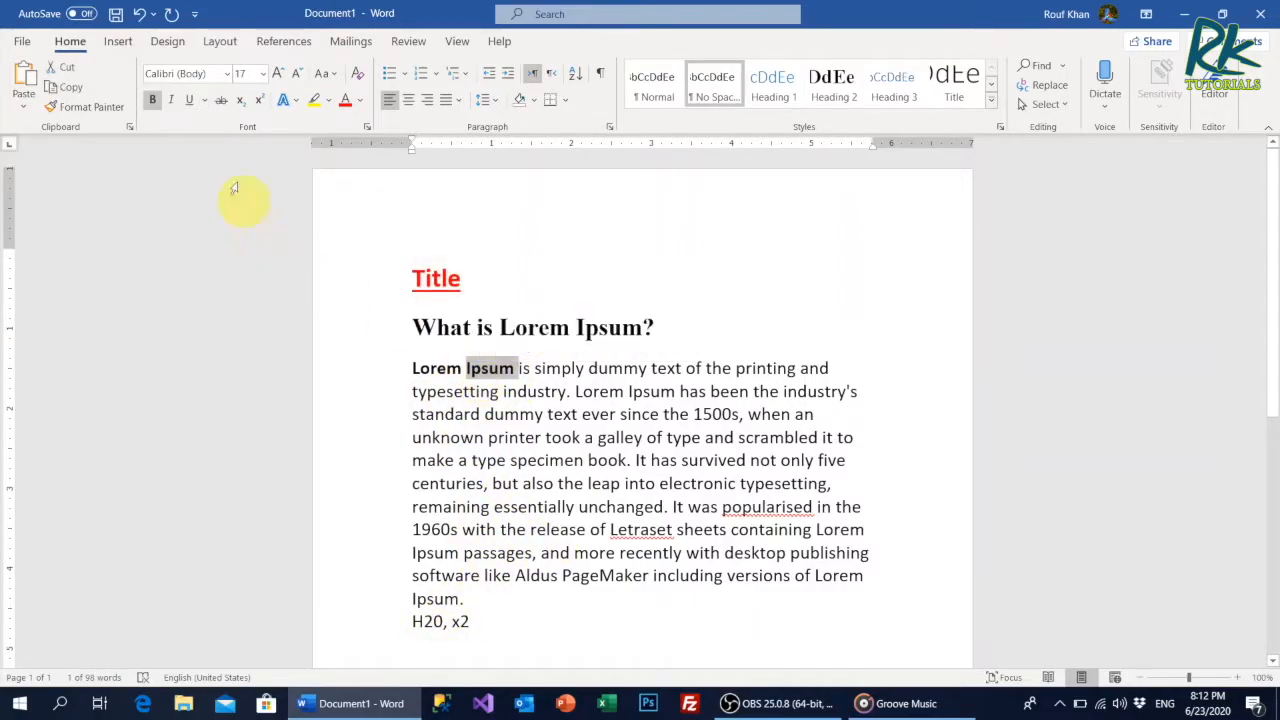
click(221, 101)
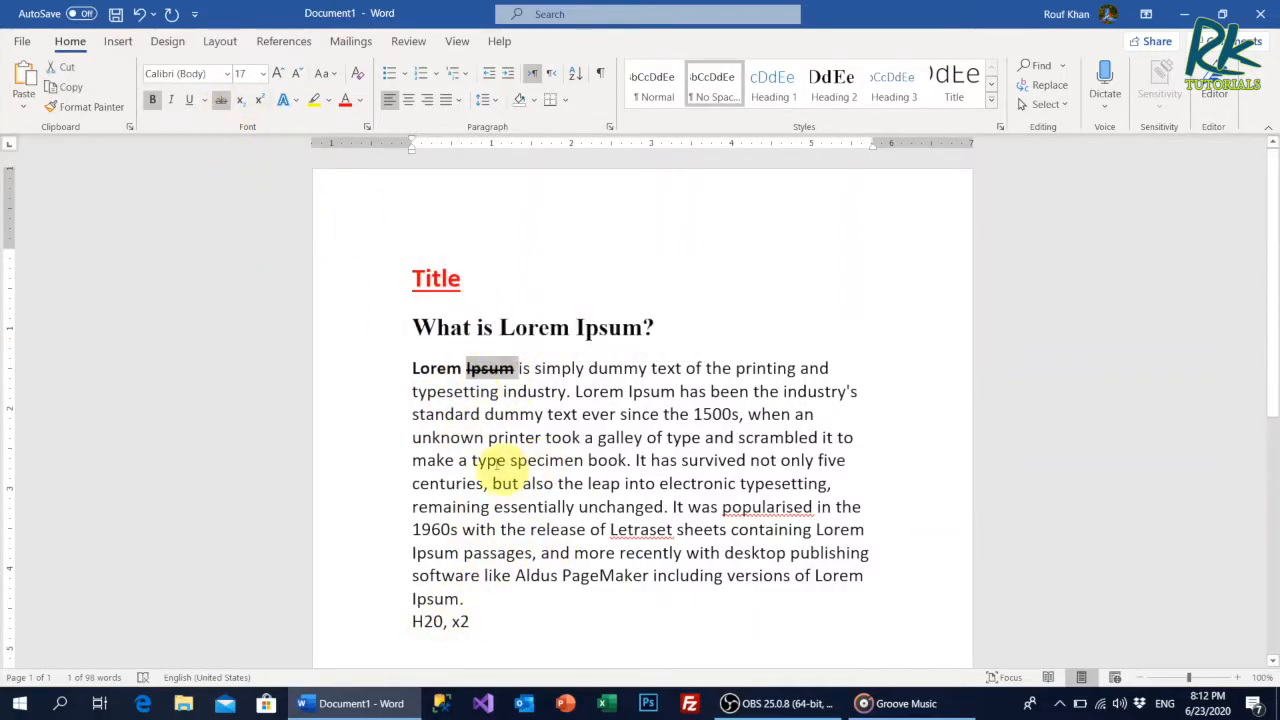
click(512, 485)
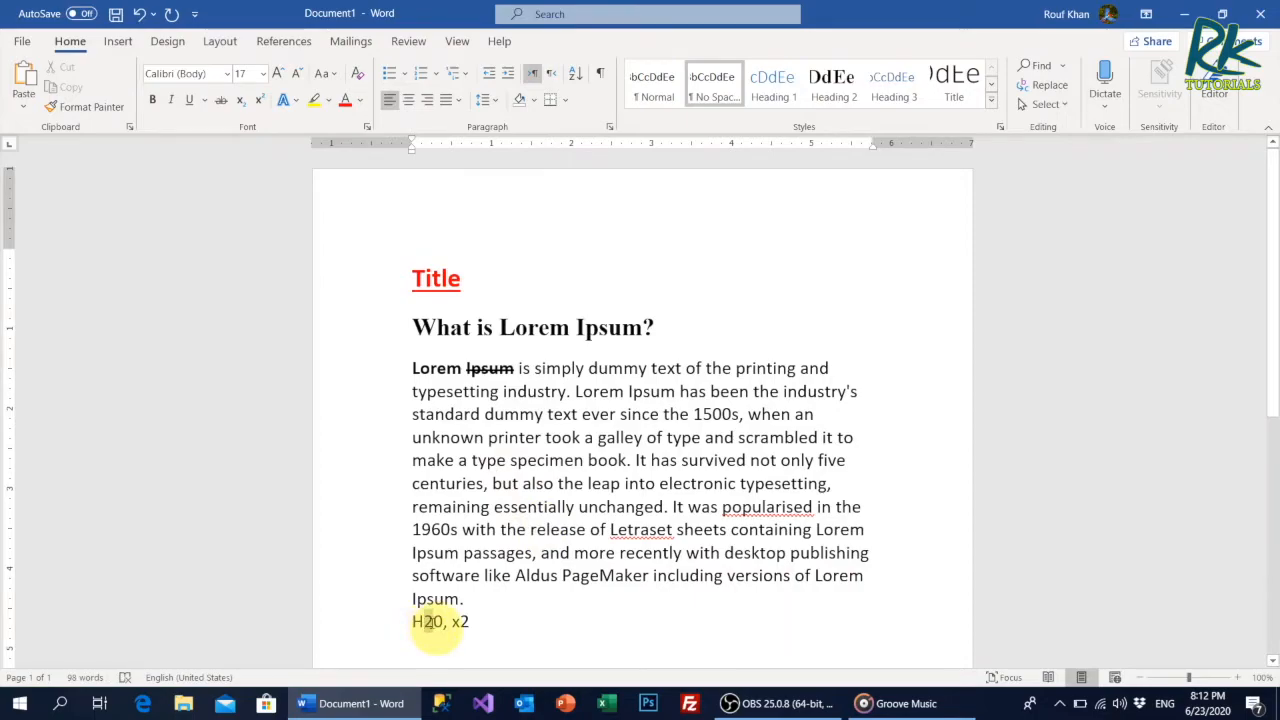
Make the 2 in "x2" superscript and the 2 in "H20" subscript on the last line.
drag(460, 623, 471, 625)
click(258, 101)
drag(433, 628, 432, 626)
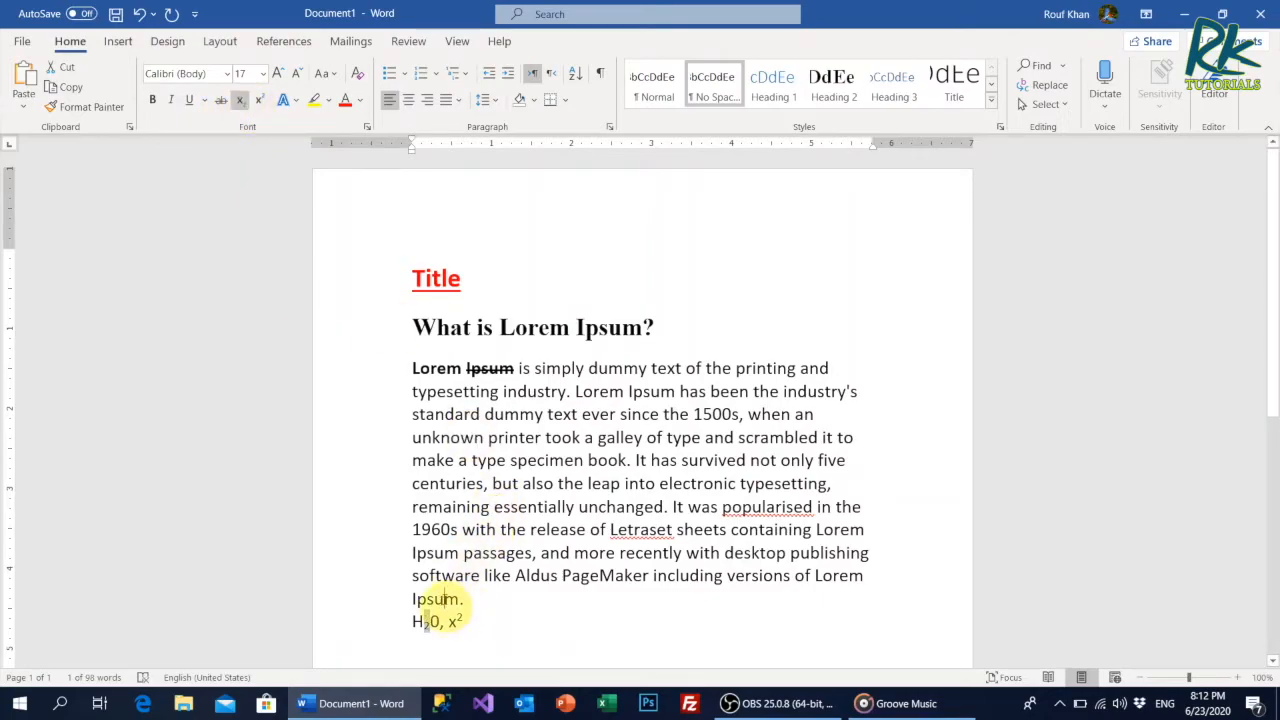
Examine the text effects offered in the Font dialog, including superscript, subscript and caps options.
click(556, 346)
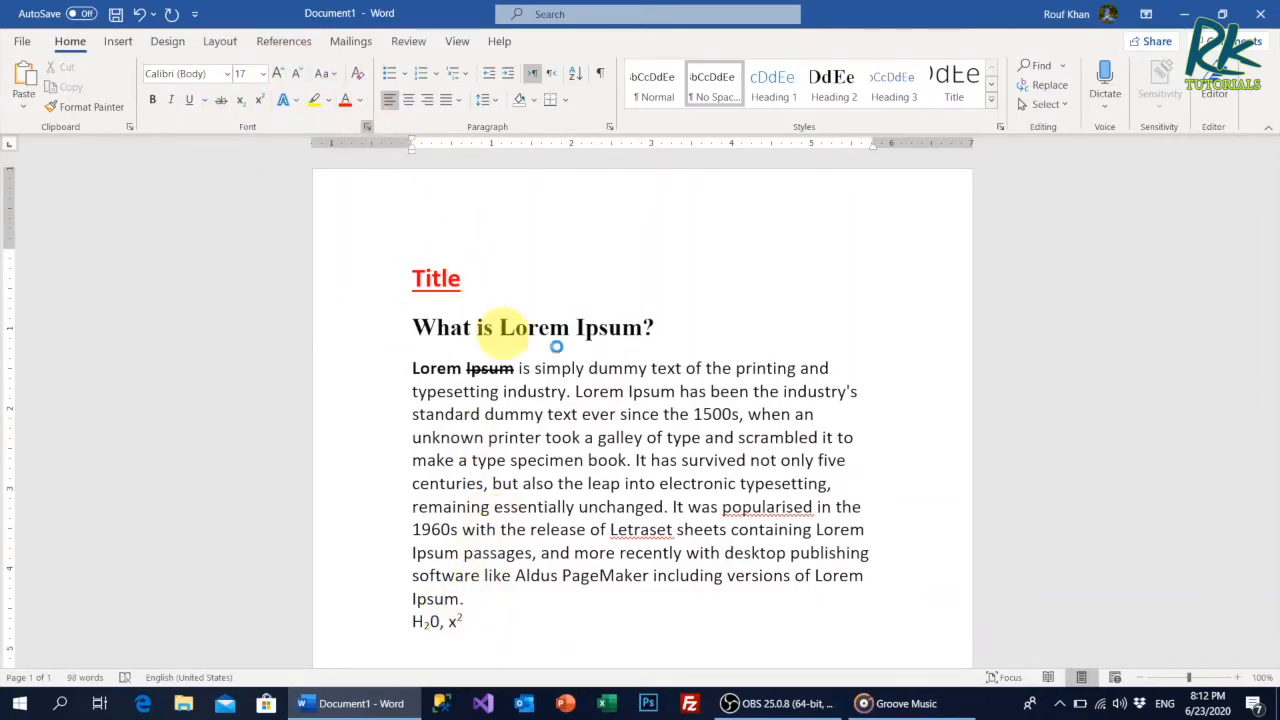
key(ctrl+d)
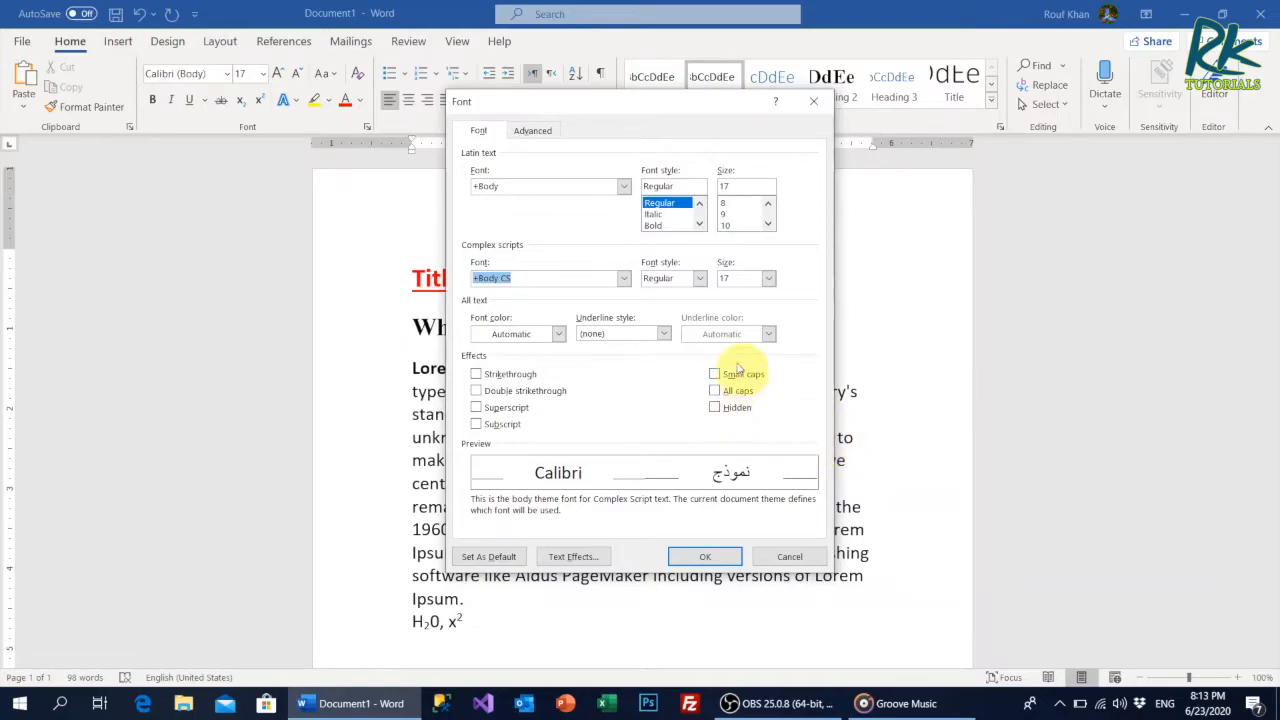
click(702, 557)
Set the whole body paragraph's character spacing to Expanded by 1.0.
drag(421, 378, 470, 599)
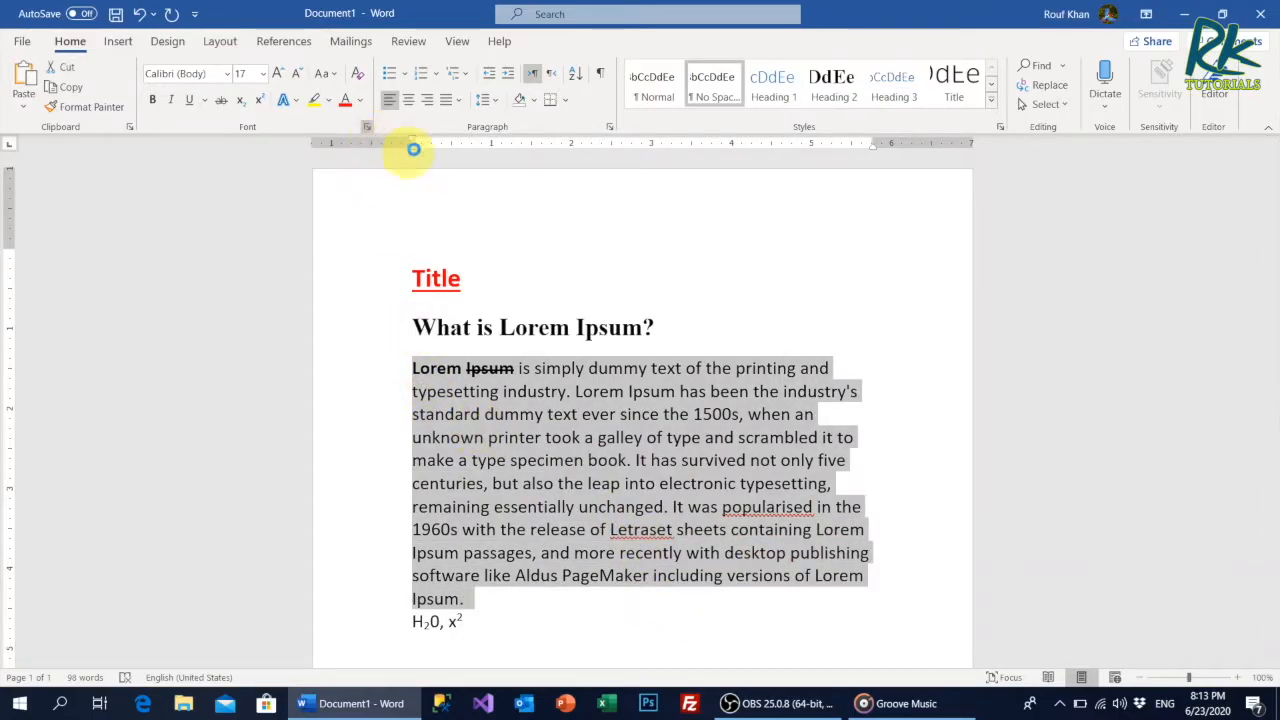
click(533, 131)
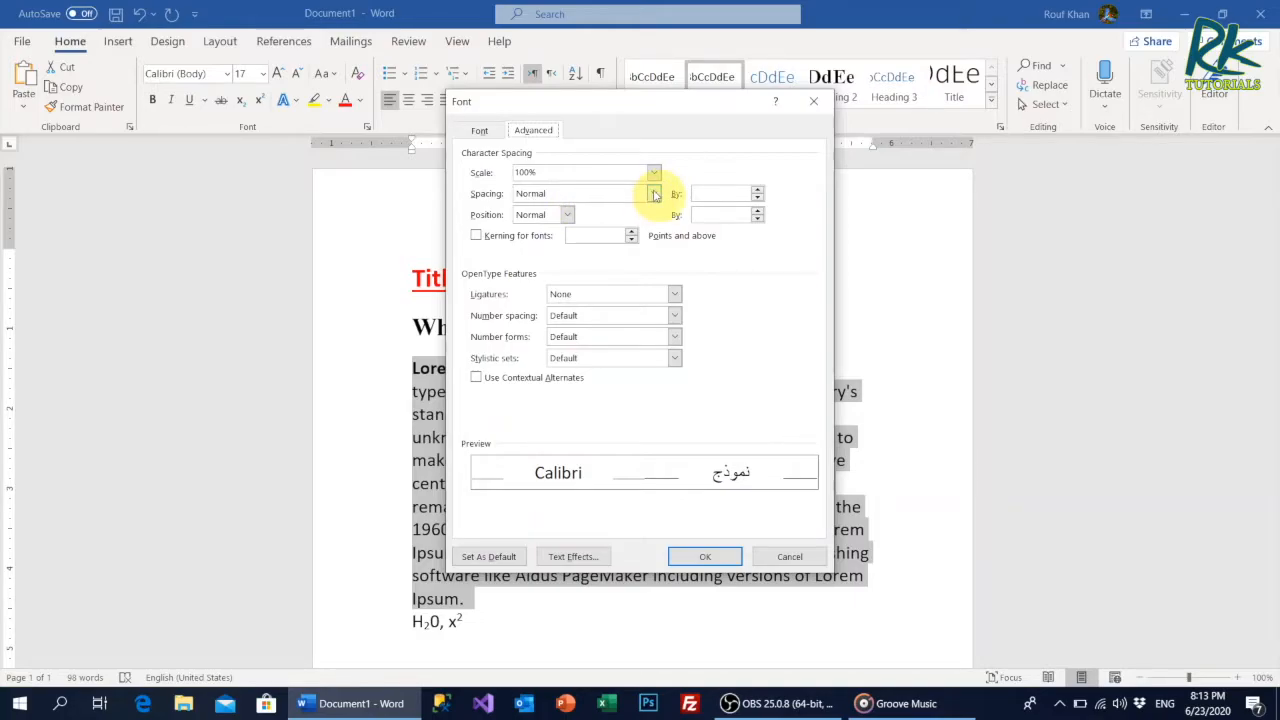
click(720, 193)
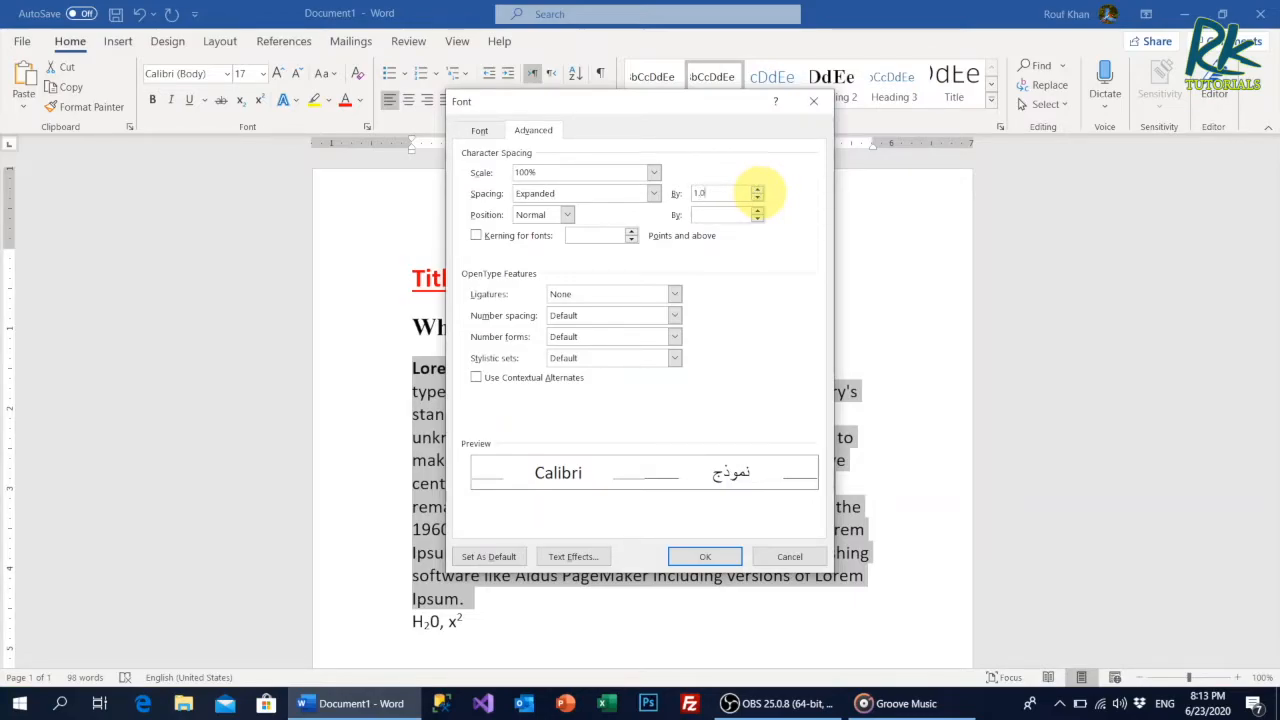
click(708, 557)
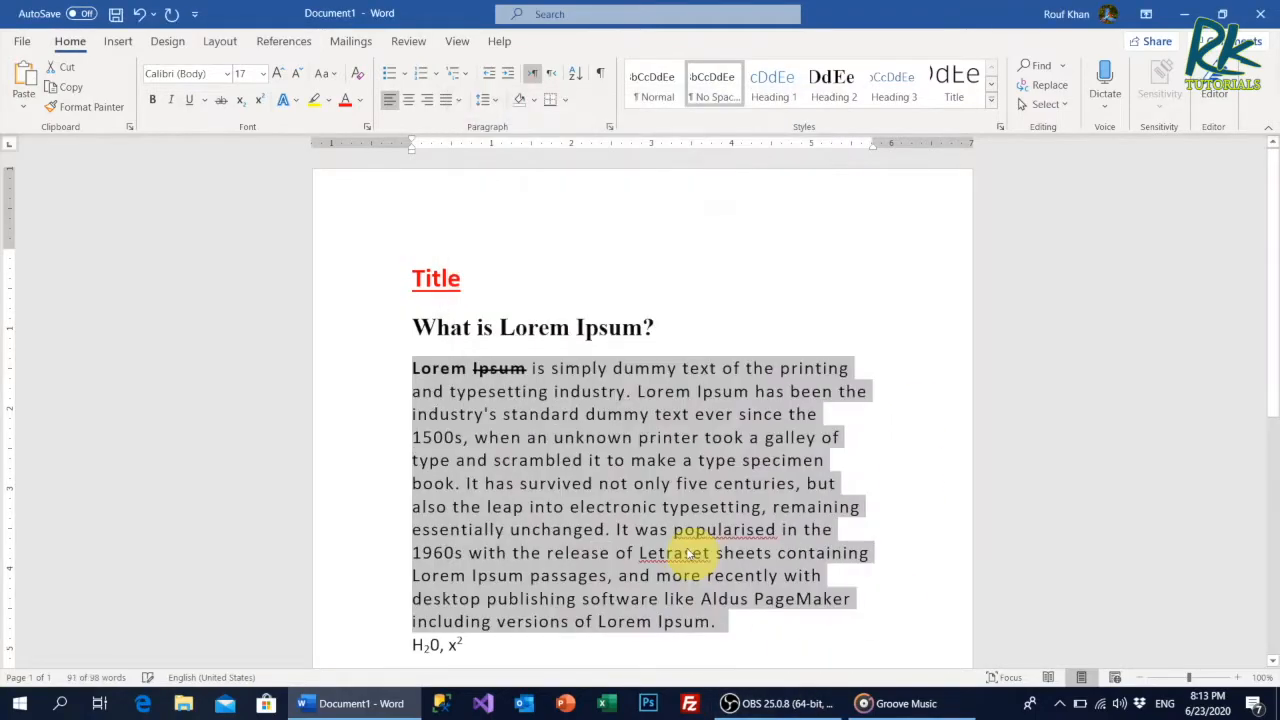
click(598, 468)
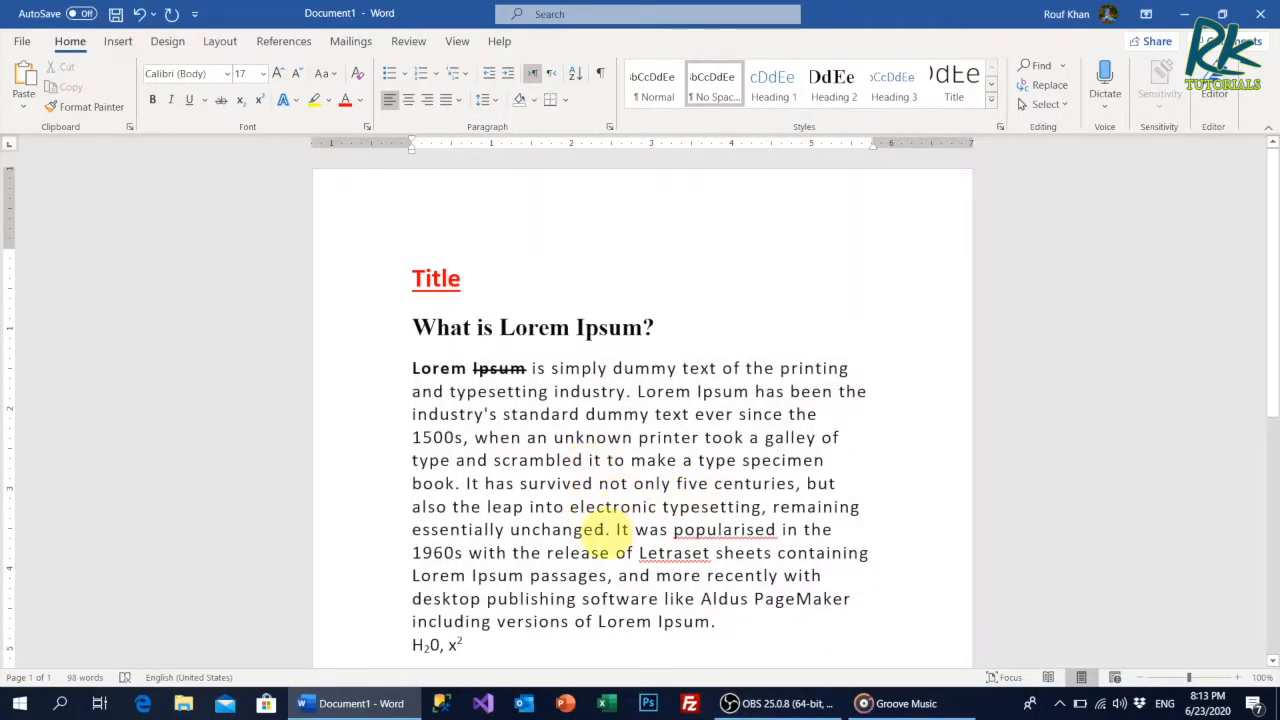
Undo the expanded character spacing, the subscript and superscript, and the strikethrough on "Ipsum".
key(ctrl+z)
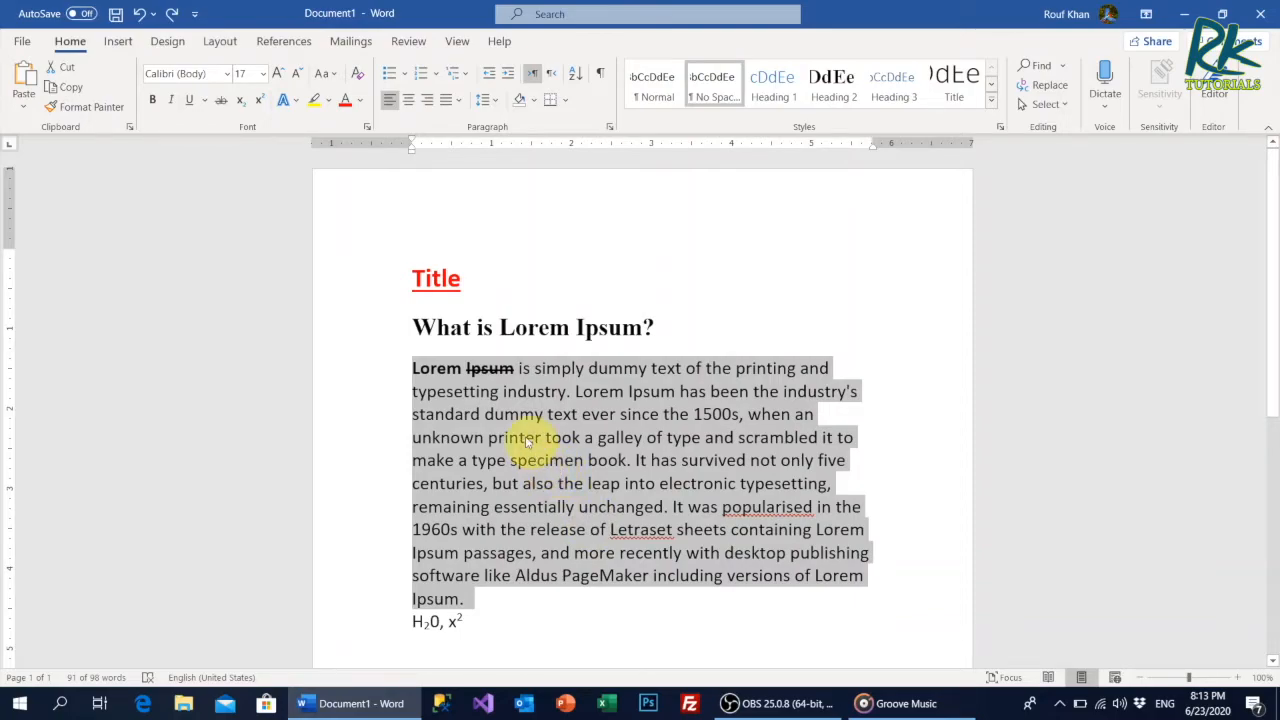
click(525, 437)
key(ctrl+z)
key(ctrl+z)
key(ctrl+z)
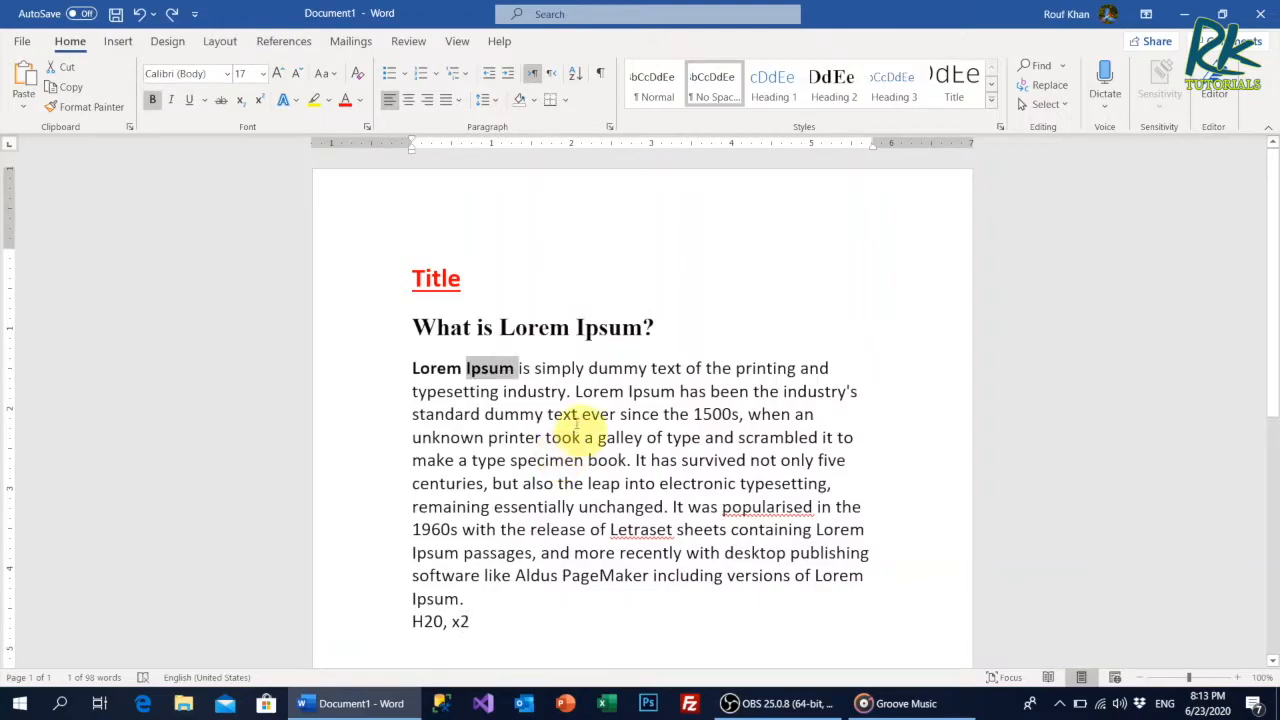
Increase the body paragraph's indent by one level and decrease it back again.
click(565, 413)
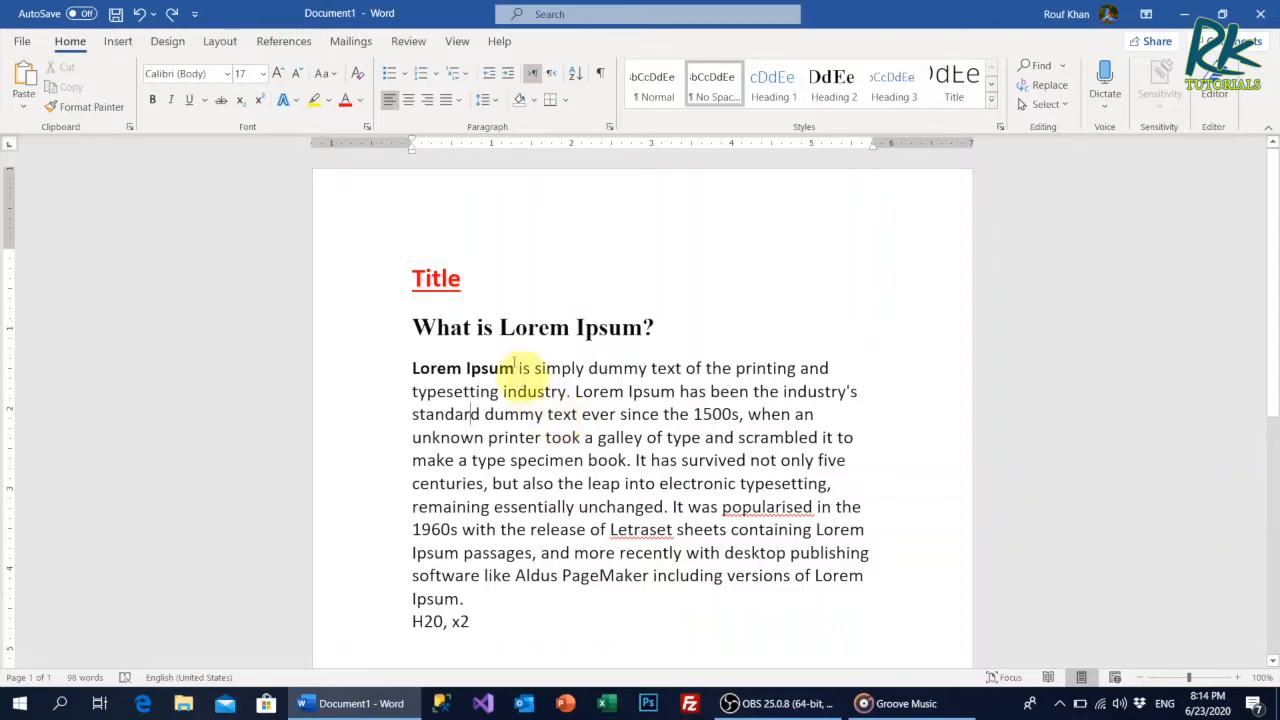
click(508, 78)
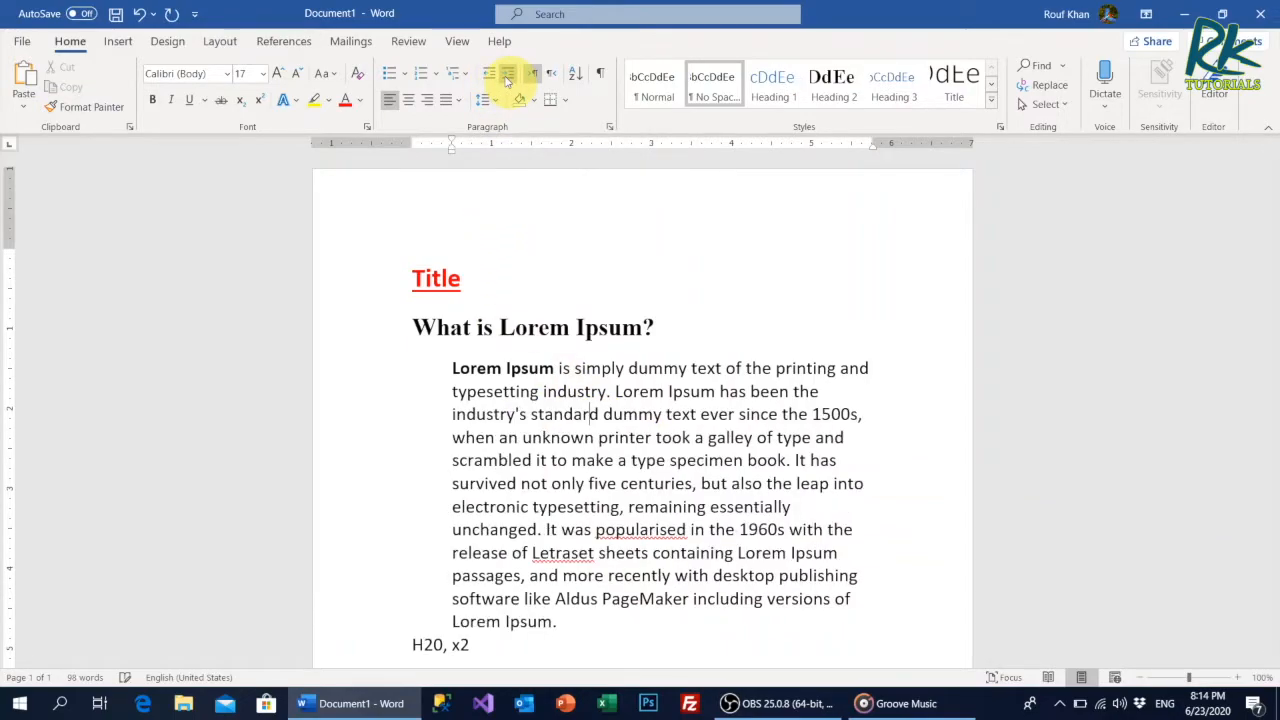
click(490, 78)
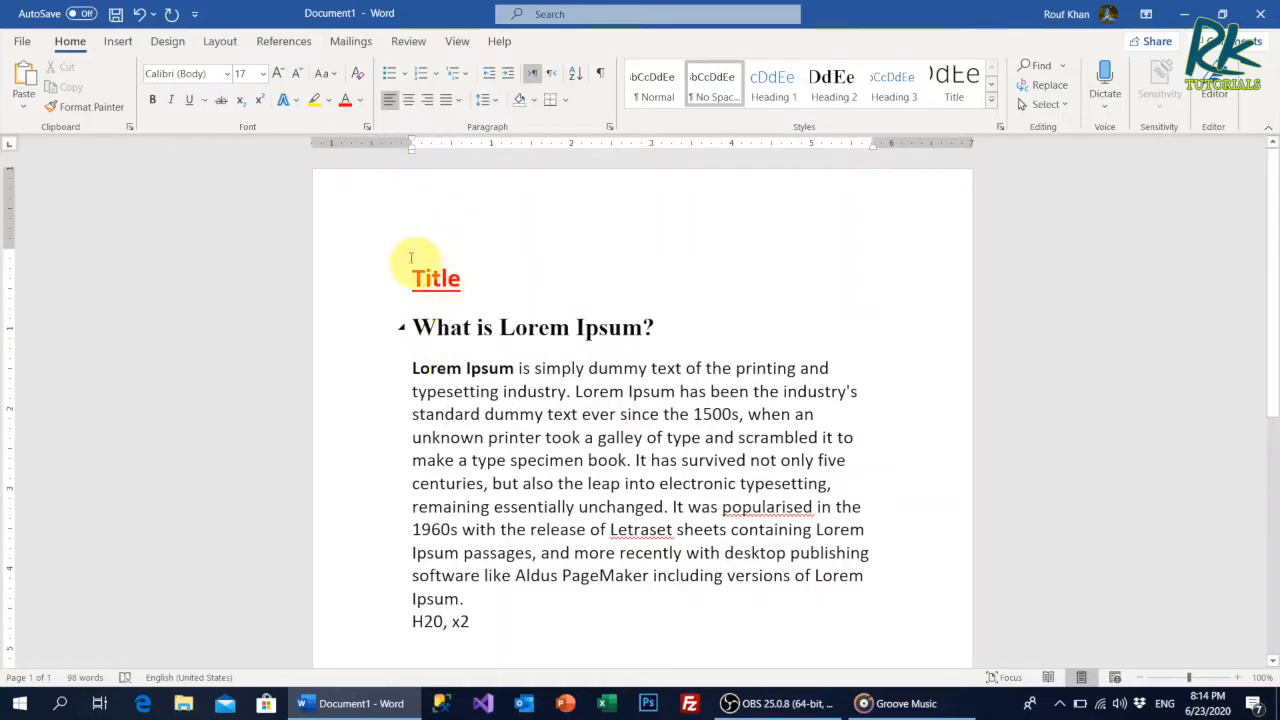
Give the body paragraph a first-line indent of about 0.44" and an after-text indent of about 0.02", and check them in the Paragraph dialog.
mouse_move(415, 143)
mouse_down()
mouse_move(503, 153)
mouse_move(414, 156)
mouse_up()
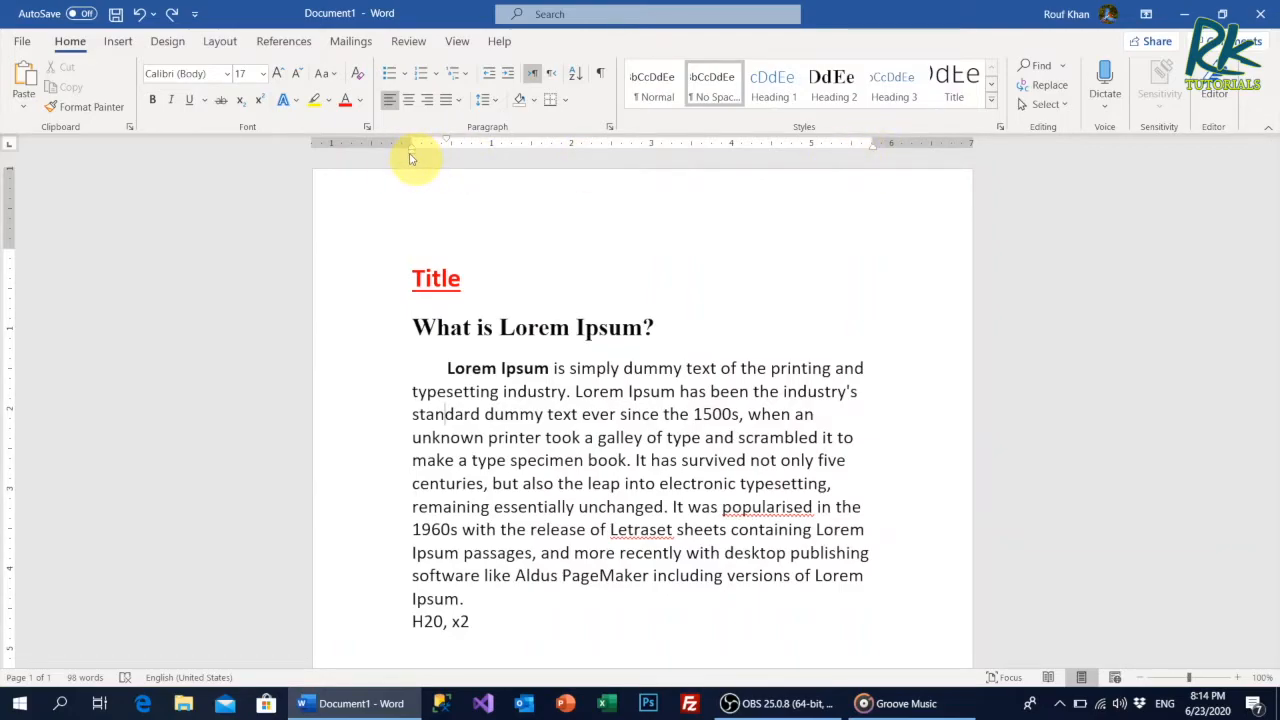
mouse_move(414, 156)
mouse_down()
mouse_move(471, 157)
mouse_move(414, 157)
mouse_up()
mouse_move(876, 152)
mouse_down()
mouse_move(760, 157)
mouse_move(870, 153)
mouse_up()
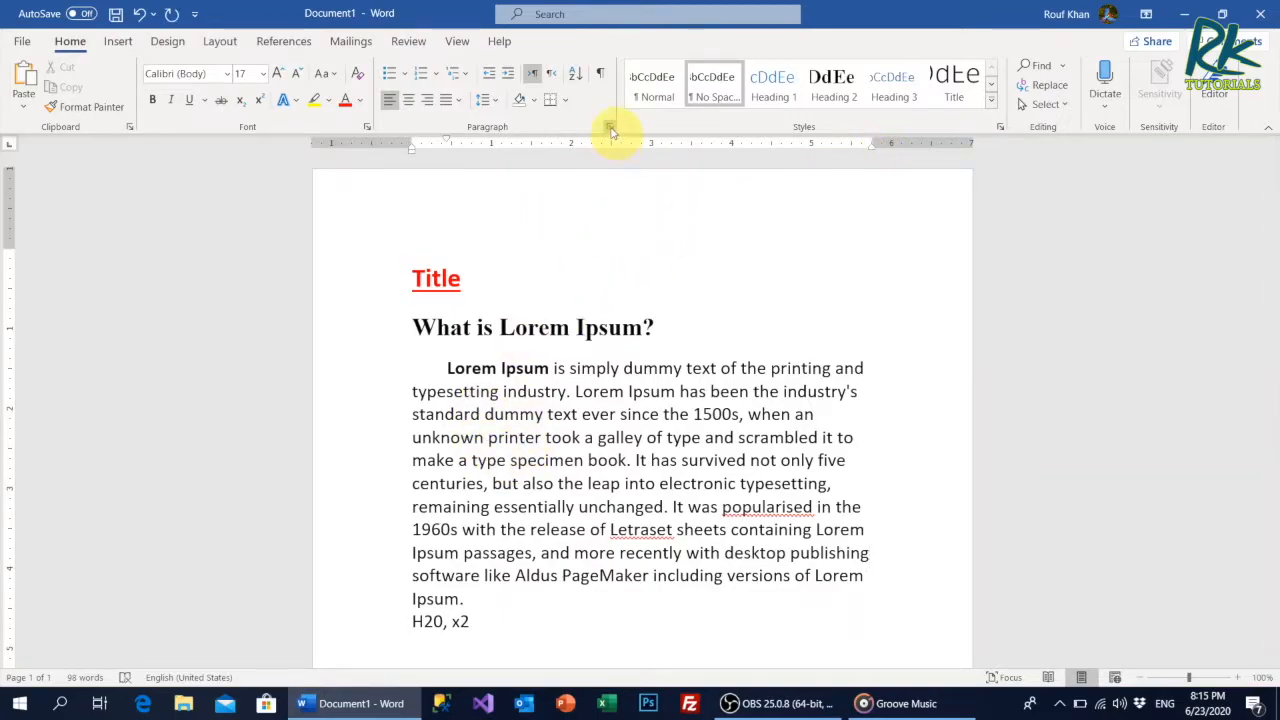
click(612, 129)
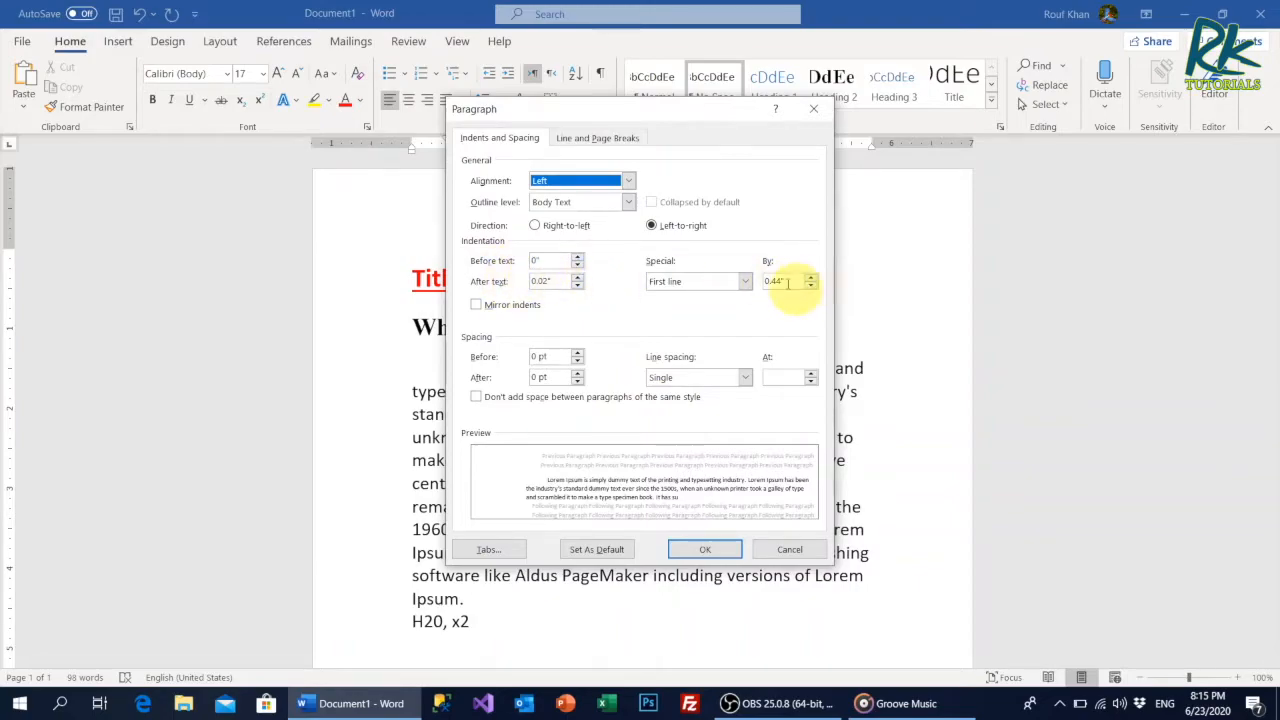
click(705, 550)
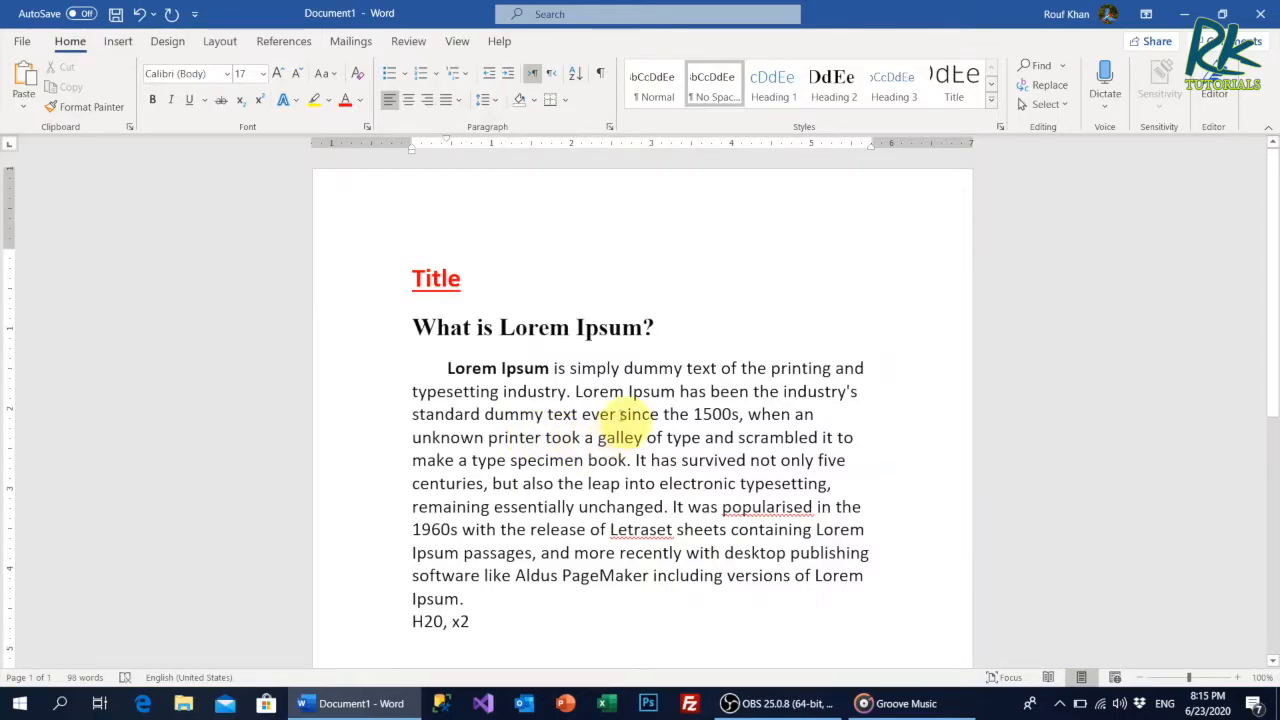
Left-align the body paragraph and move its first-line indent back to the left margin.
key(ctrl+j)
click(391, 105)
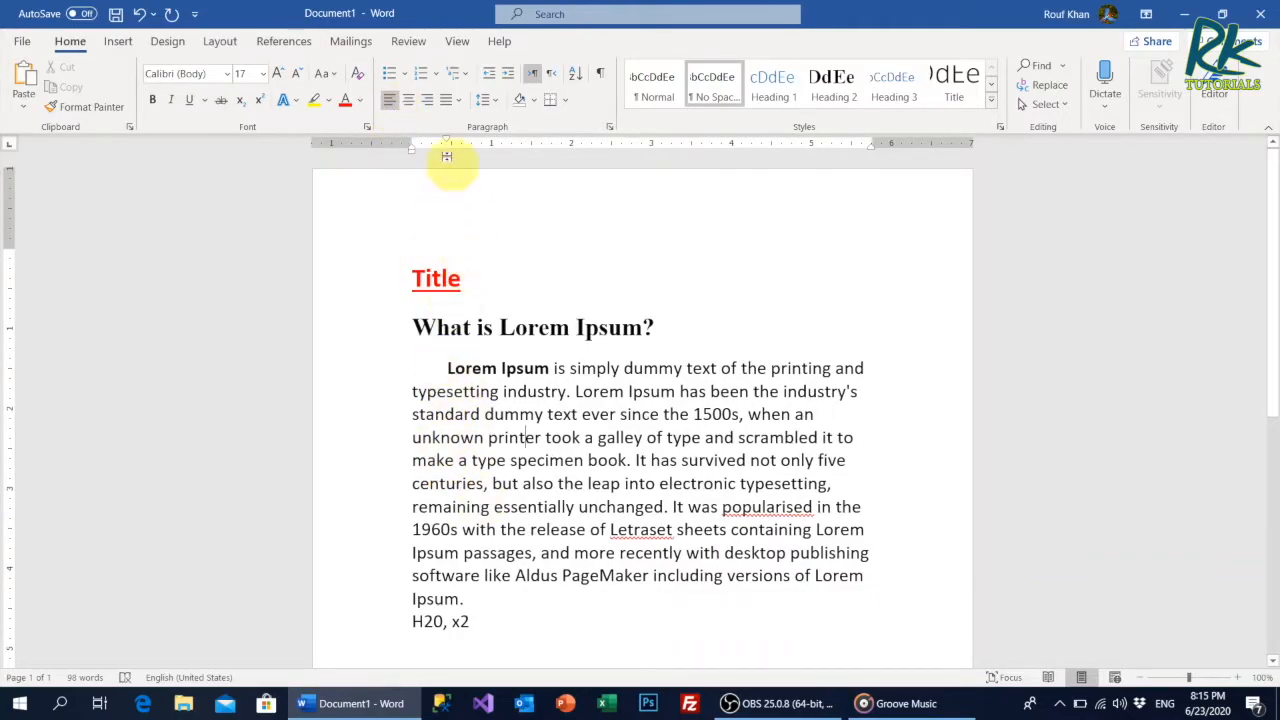
drag(448, 145, 412, 146)
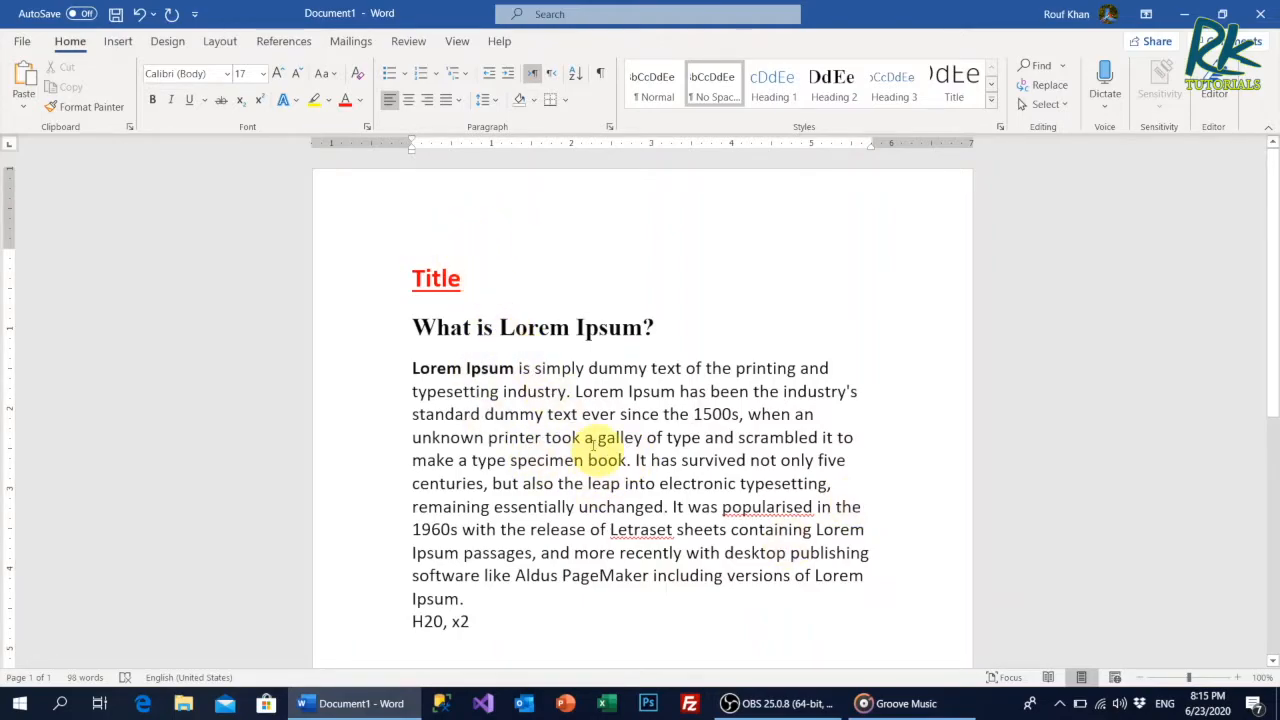
key(ctrl+l)
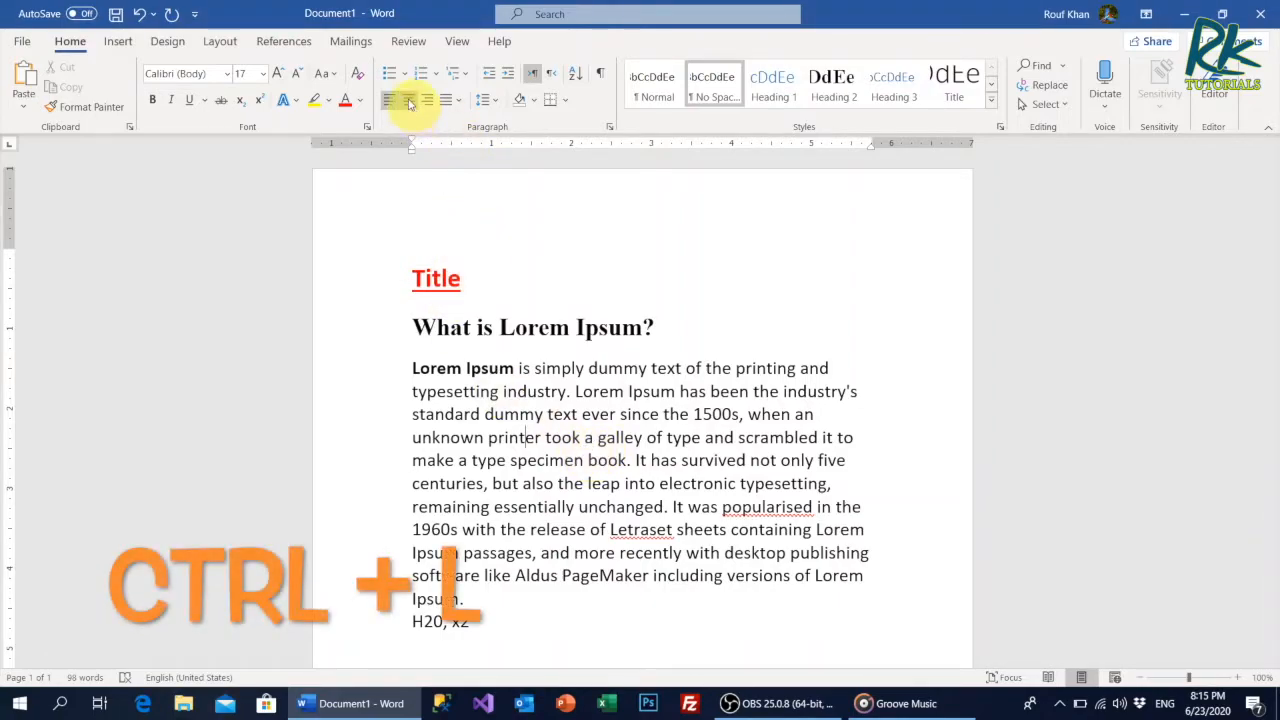
Try centre alignment and right alignment on the body paragraph.
click(409, 101)
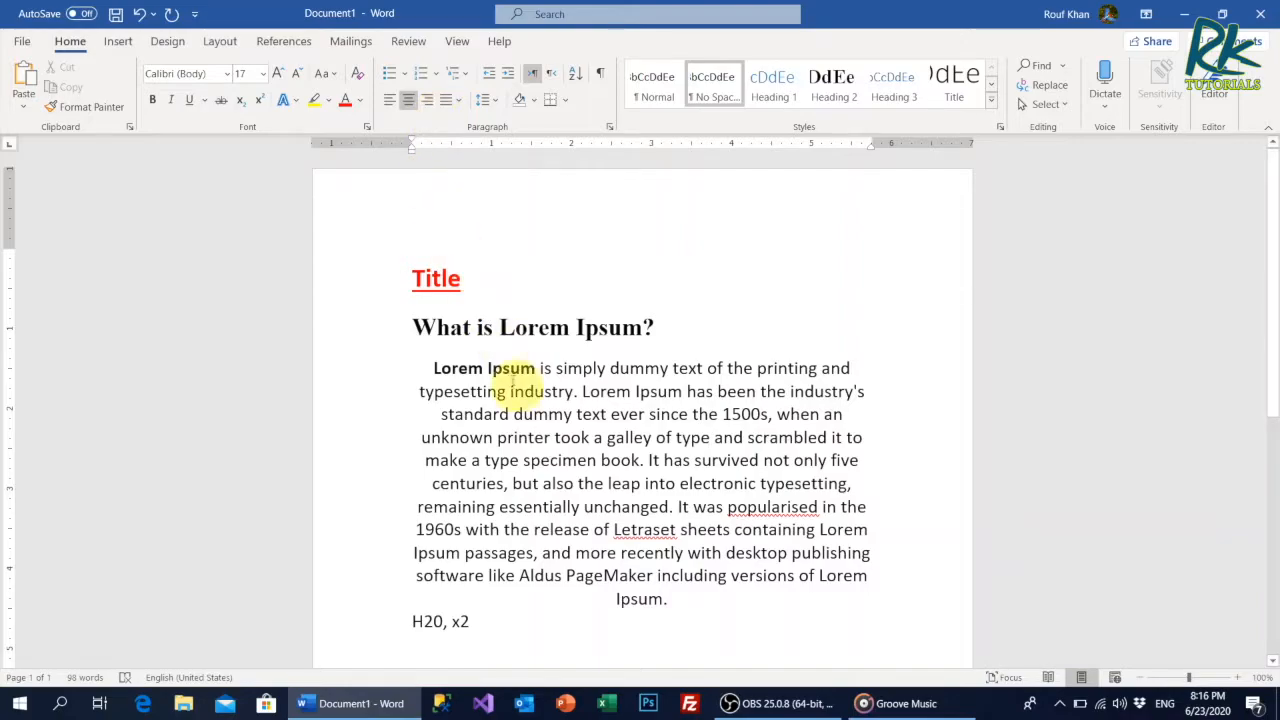
key(ctrl+e)
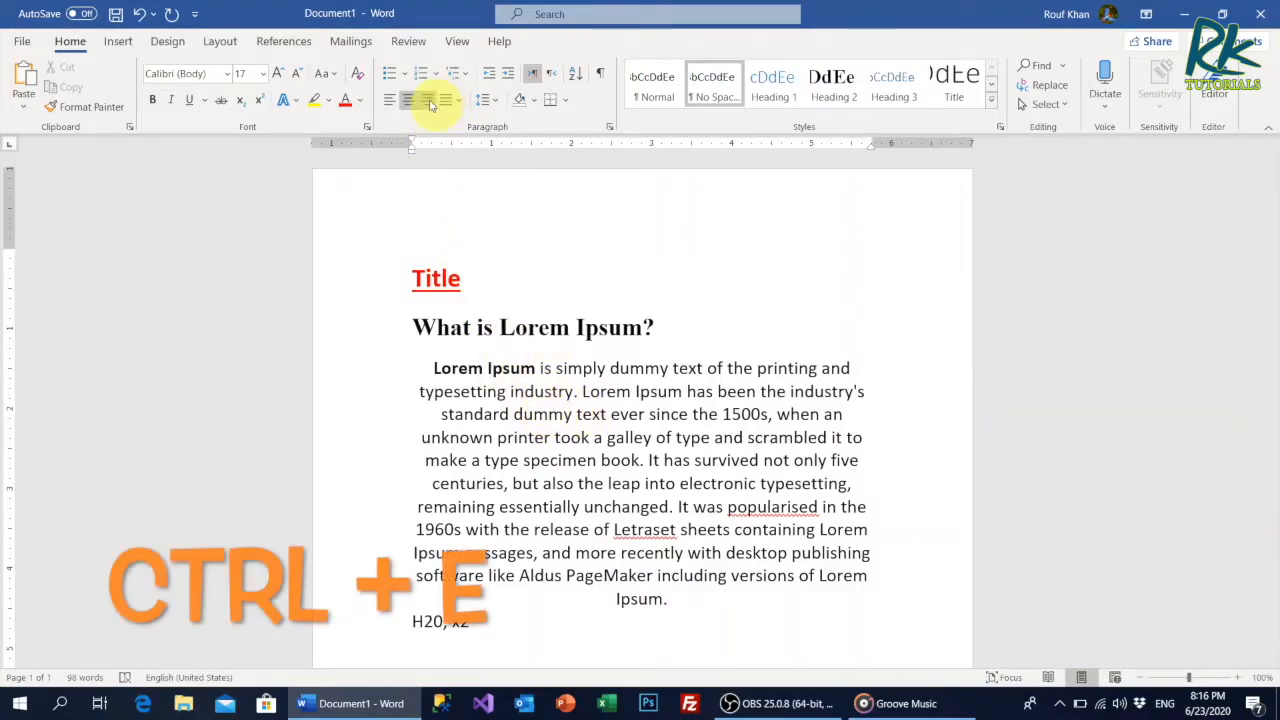
click(427, 100)
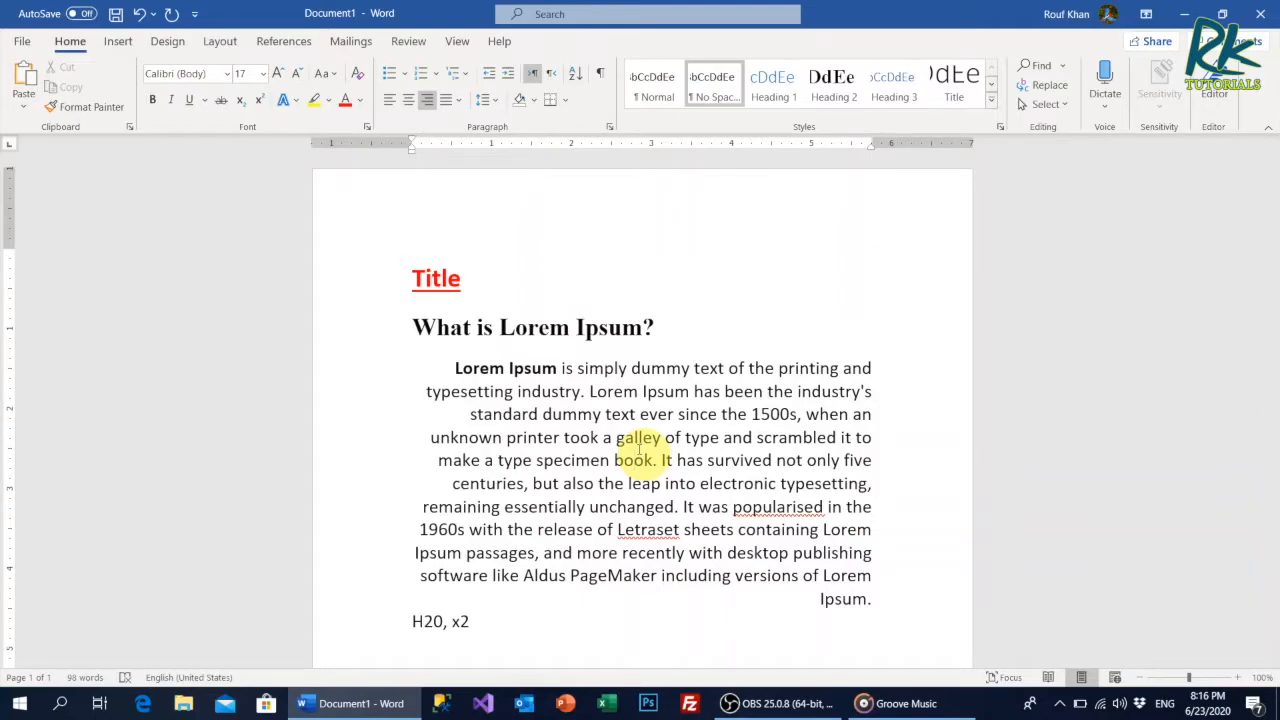
key(ctrl+r)
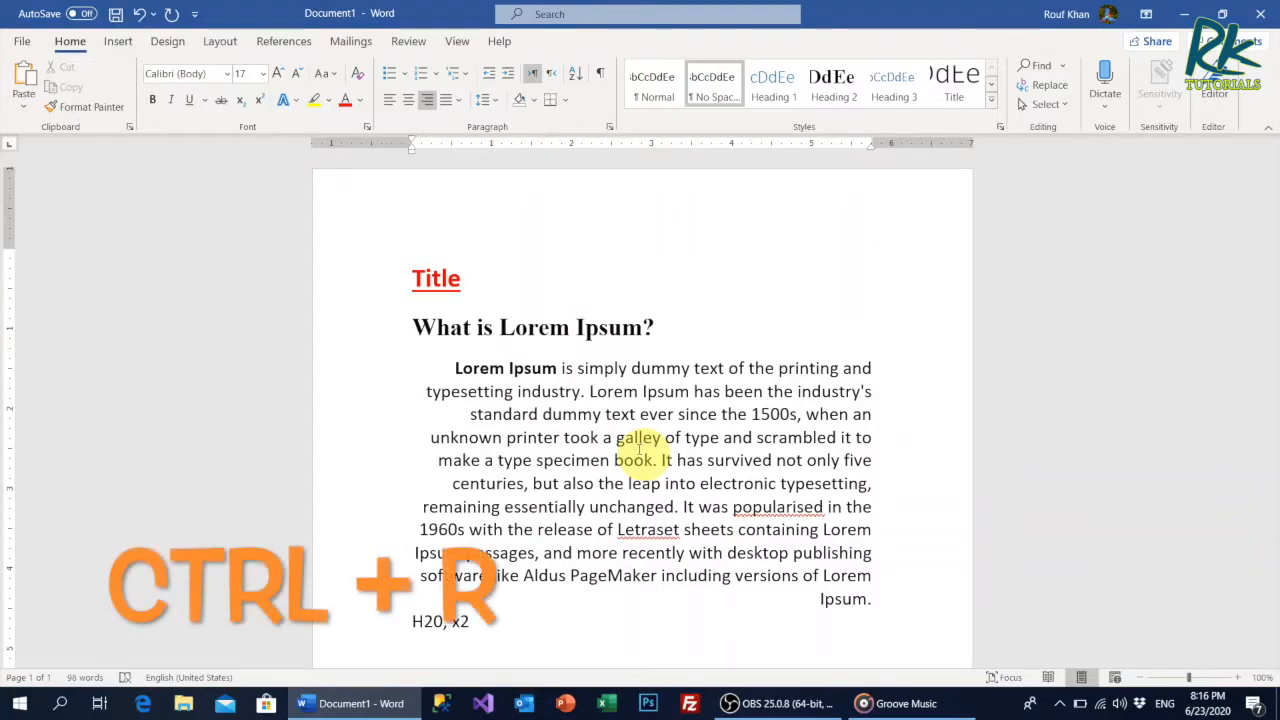
Justify the body paragraph so its lines align with both margins.
click(458, 100)
click(466, 121)
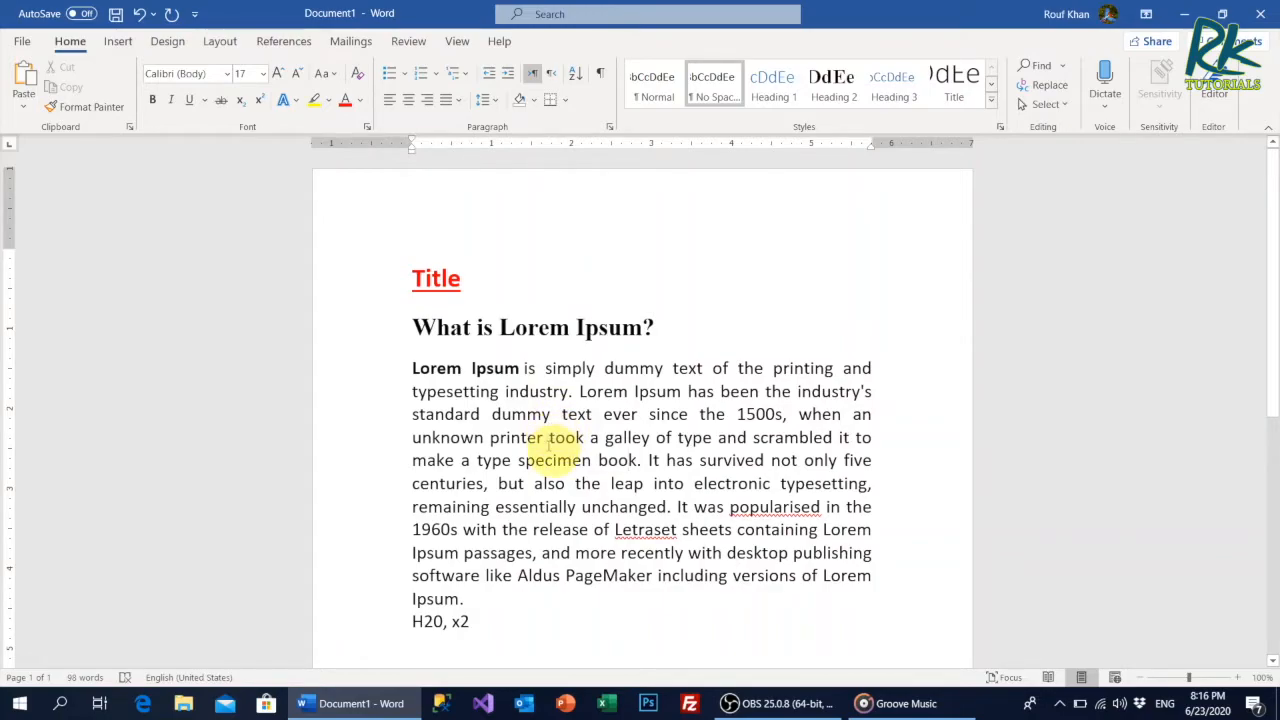
key(ctrl+j)
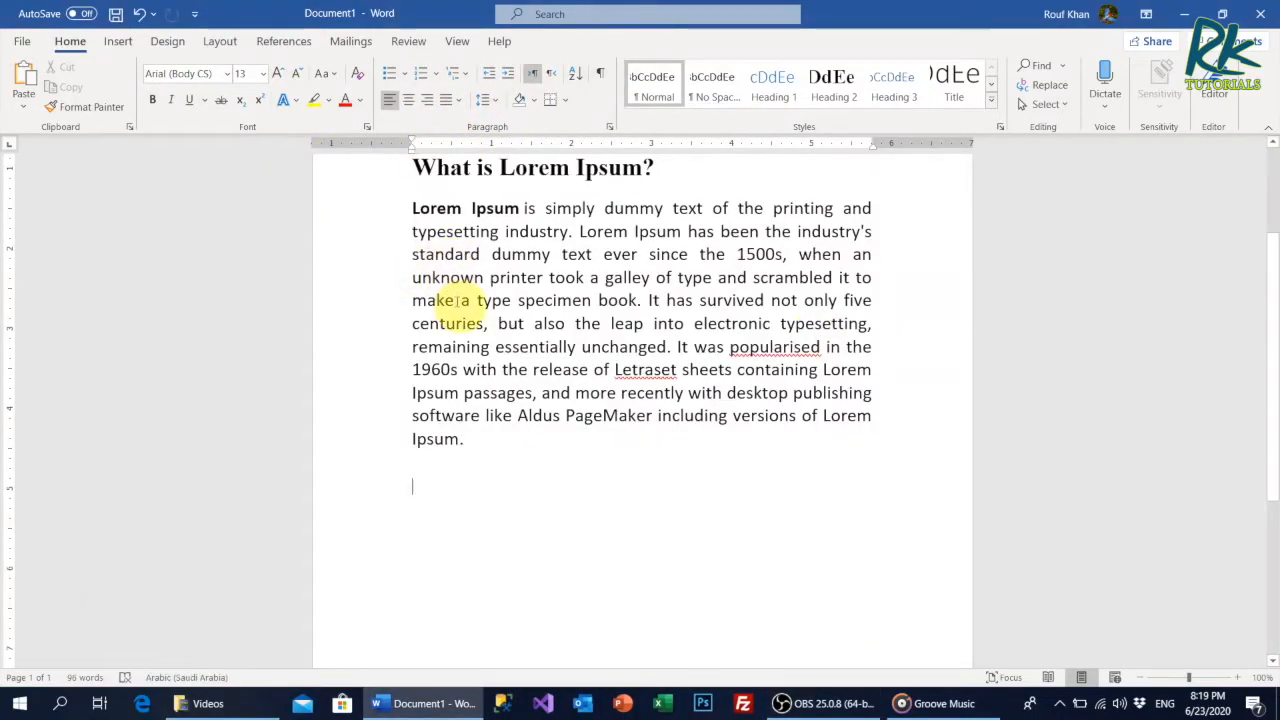
Try left, centre, right, decimal and bar tab stops for the empty line below the body paragraph, and clear them.
click(10, 148)
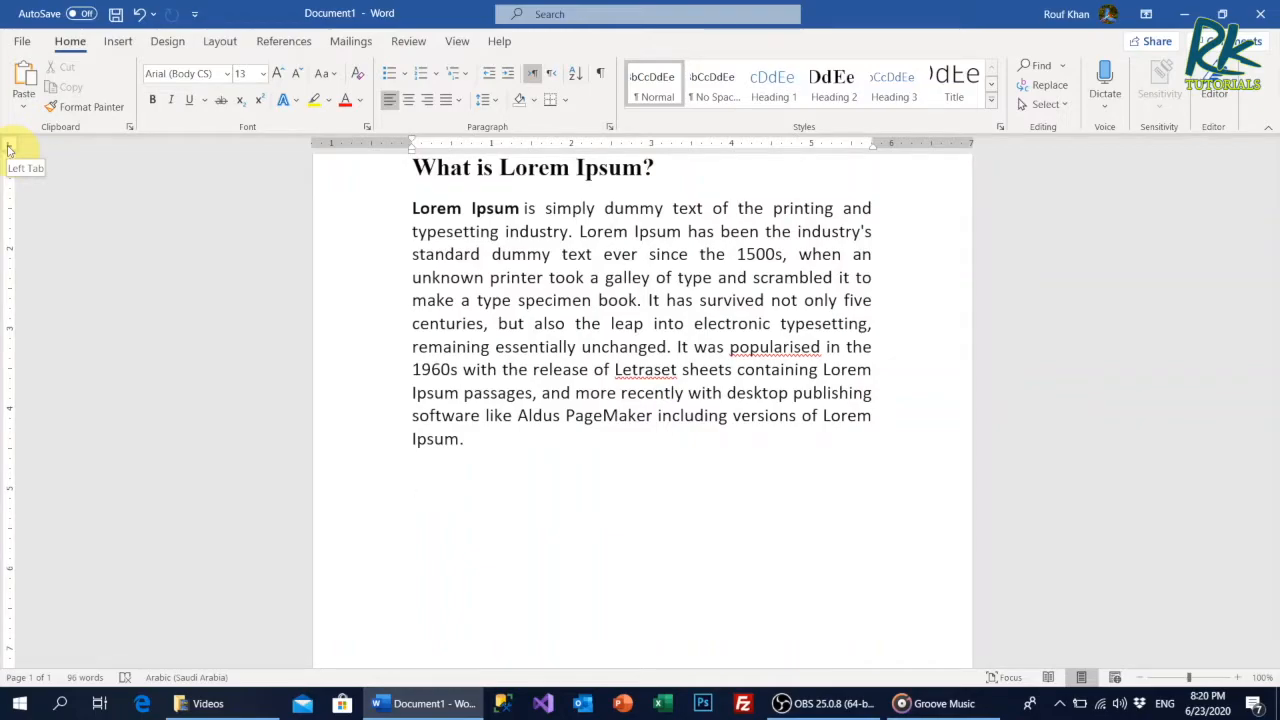
click(447, 143)
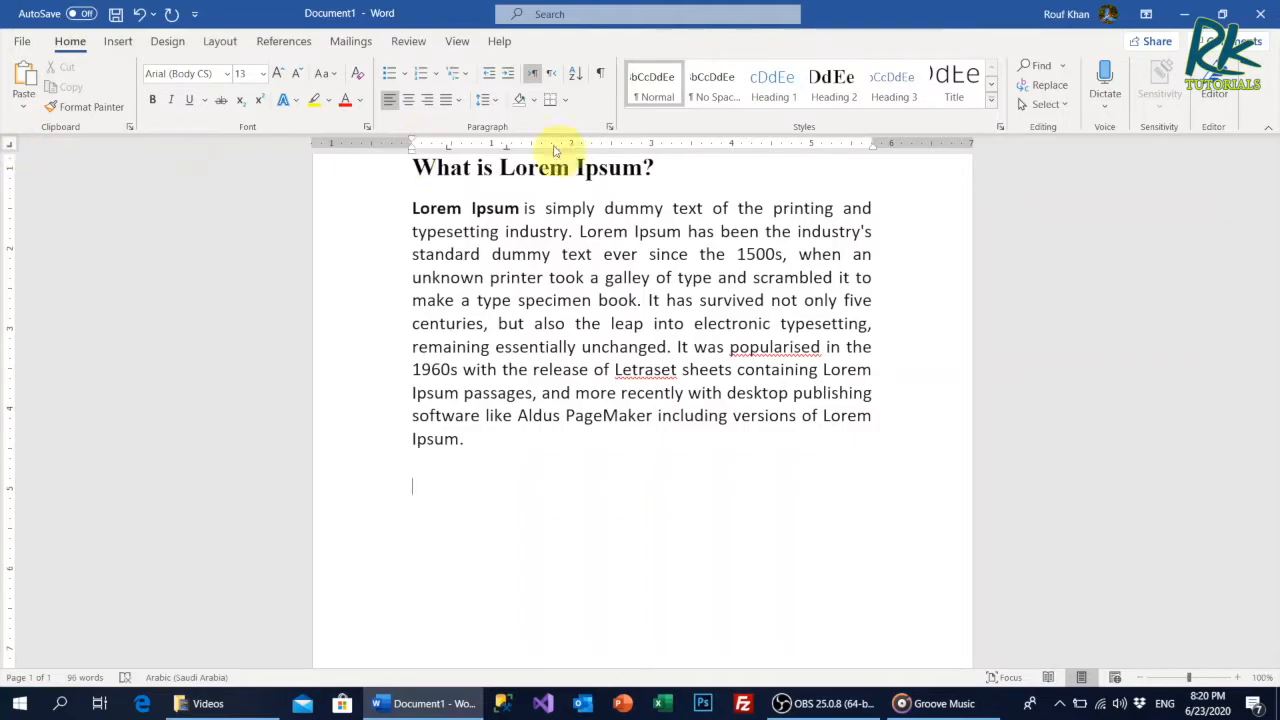
click(678, 150)
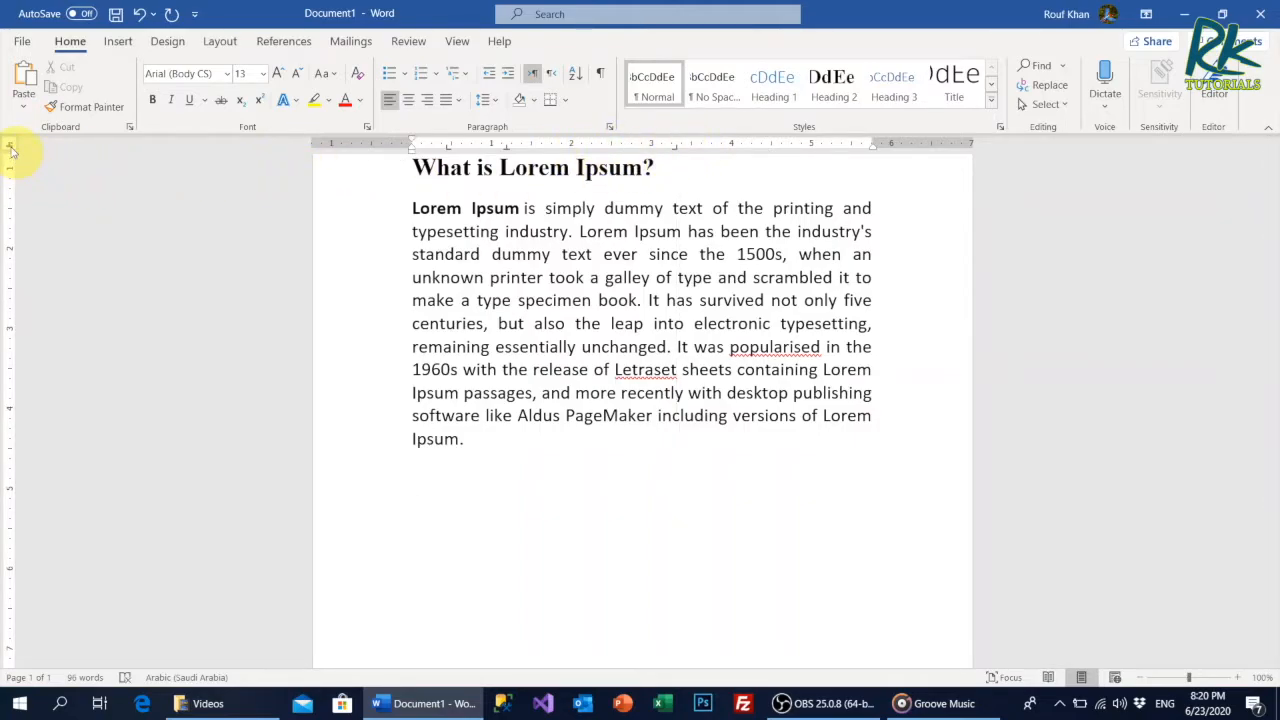
click(577, 147)
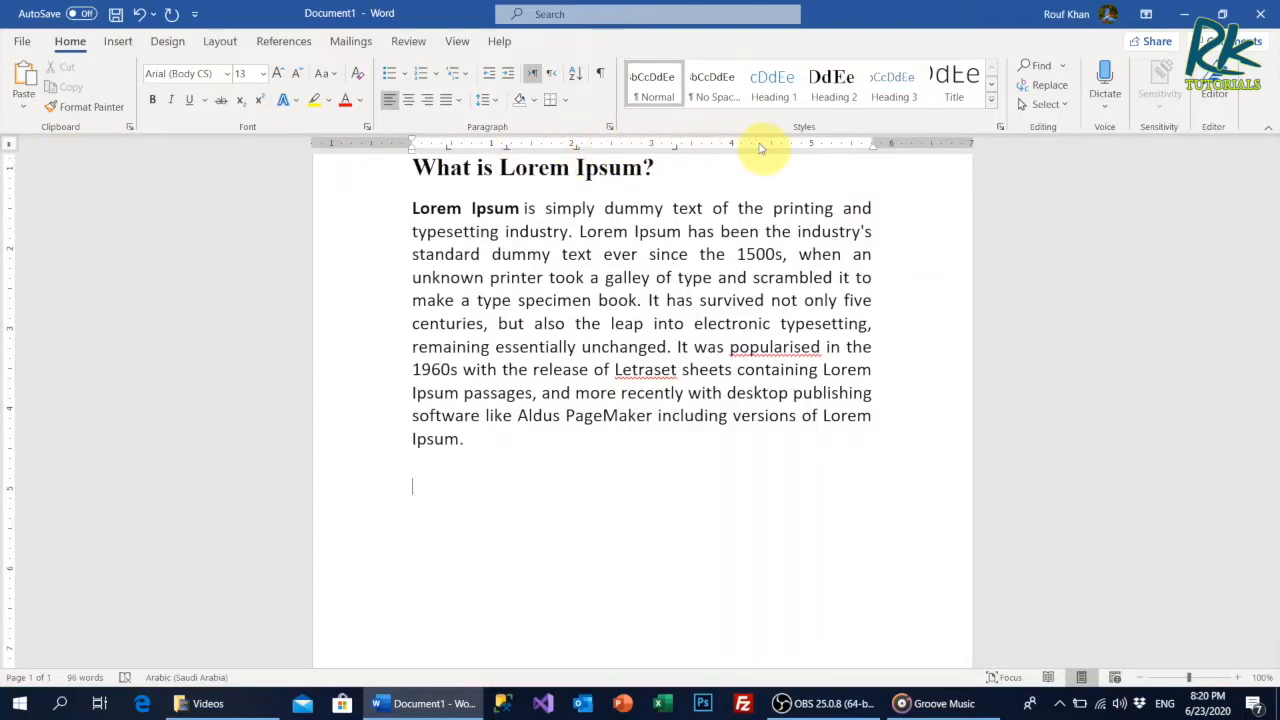
click(714, 148)
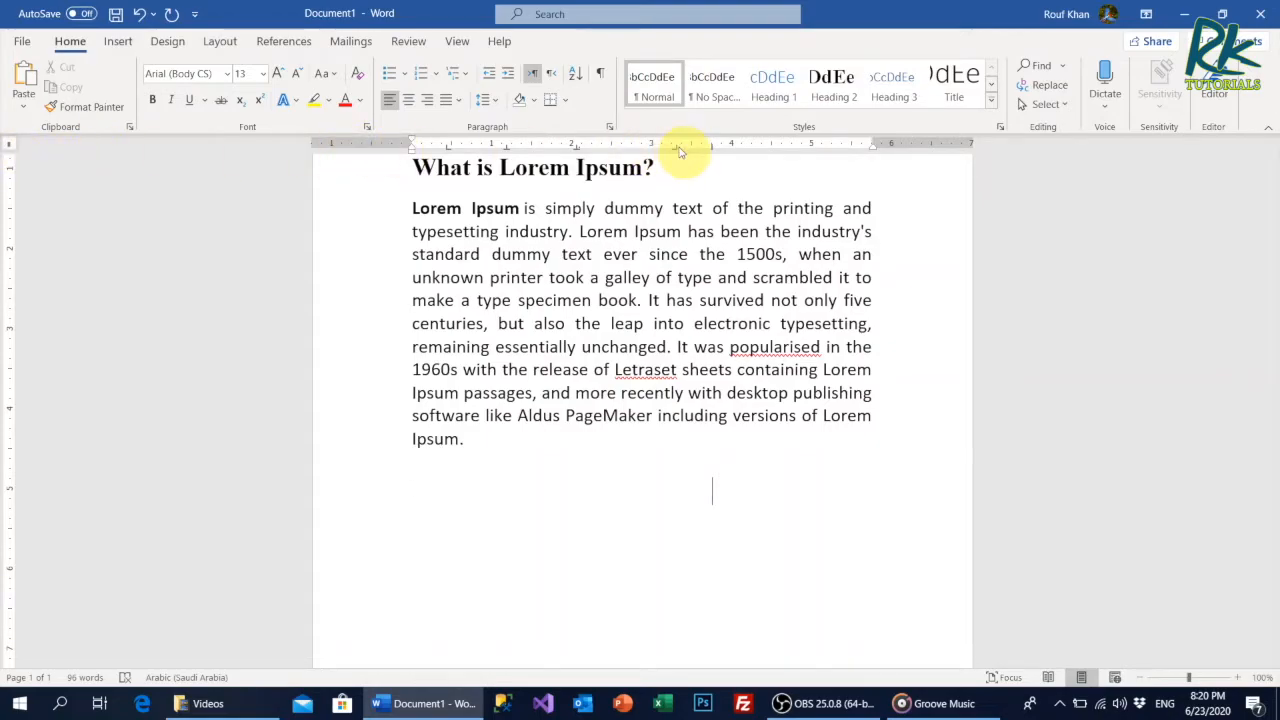
mouse_move(675, 150)
mouse_down()
mouse_move(640, 150)
mouse_move(693, 148)
mouse_move(700, 163)
mouse_move(588, 165)
mouse_up()
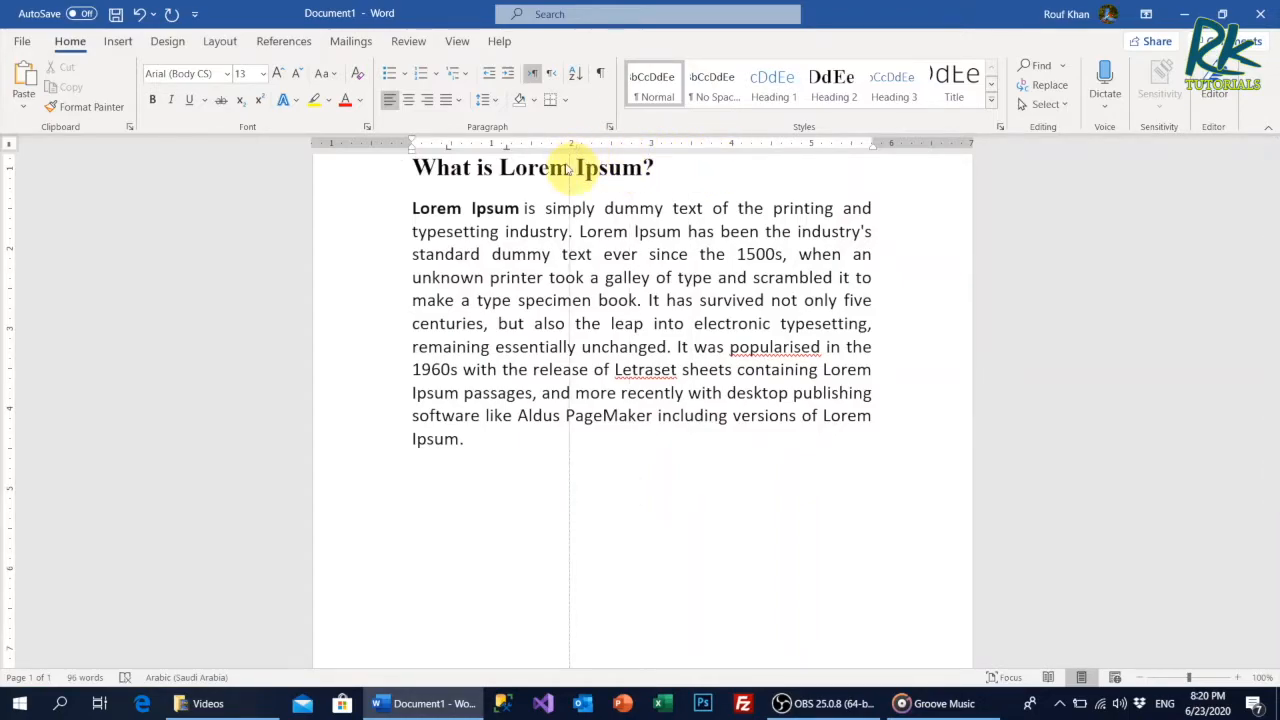
drag(506, 149, 444, 171)
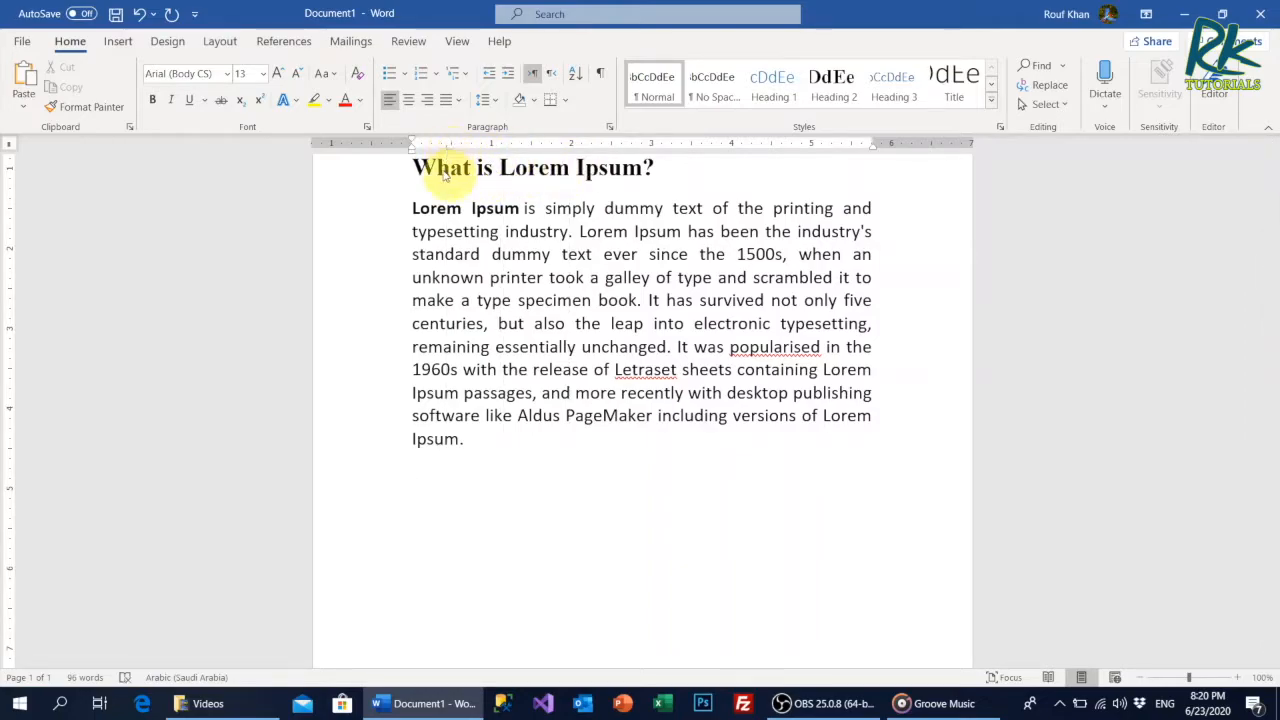
Set left, centre, right, bar and decimal tab stops for the empty line at about 1.4", 2.7", 3.9", 4.5" and 5.2".
click(9, 148)
click(9, 149)
click(9, 148)
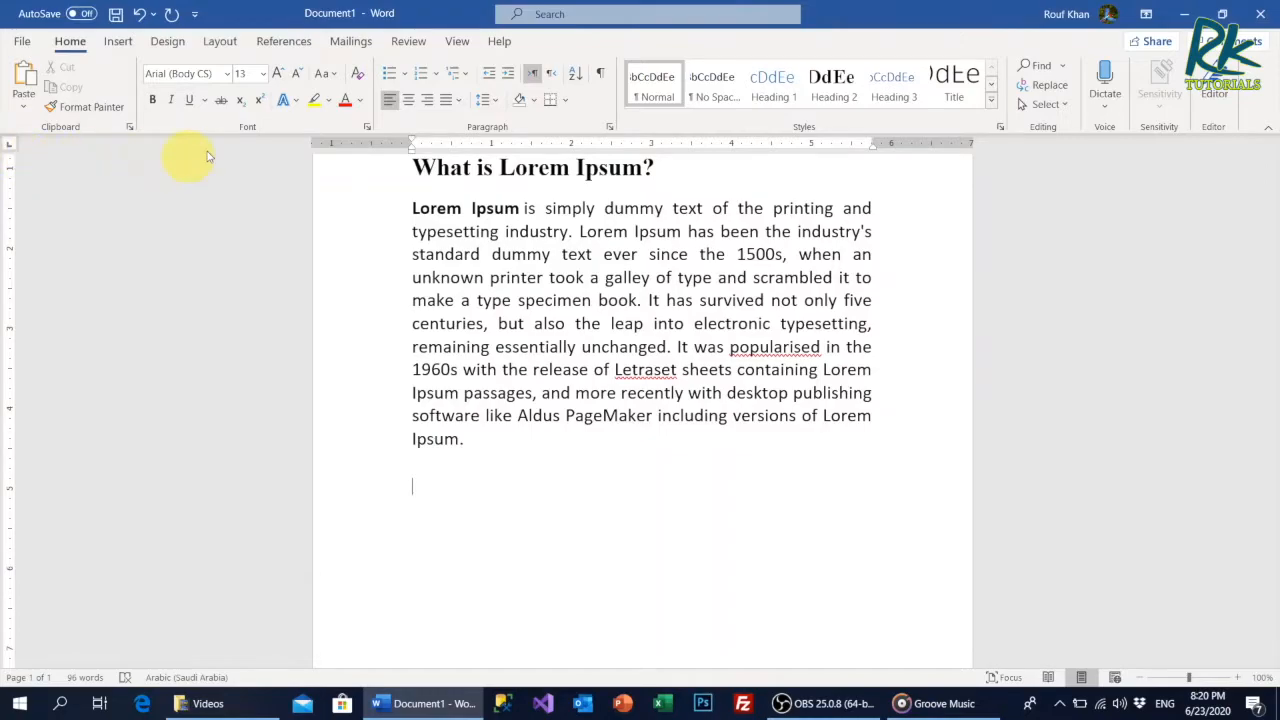
click(522, 147)
click(10, 146)
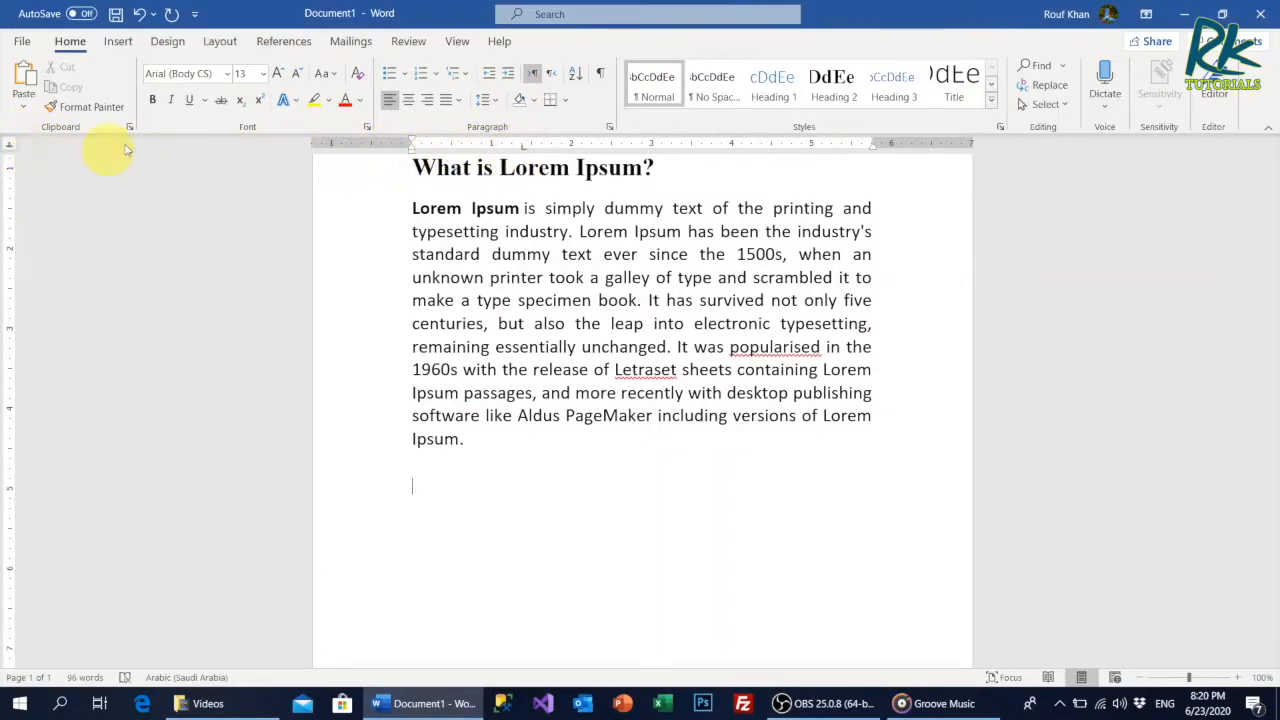
click(627, 152)
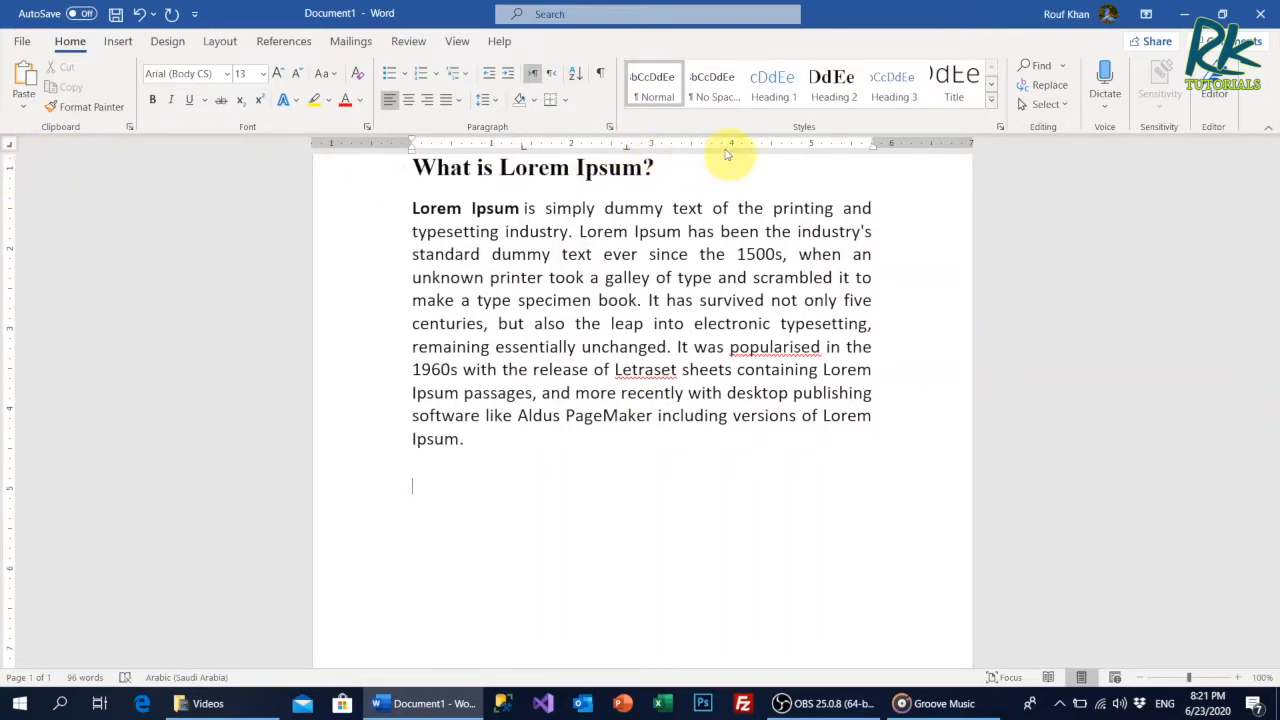
click(10, 148)
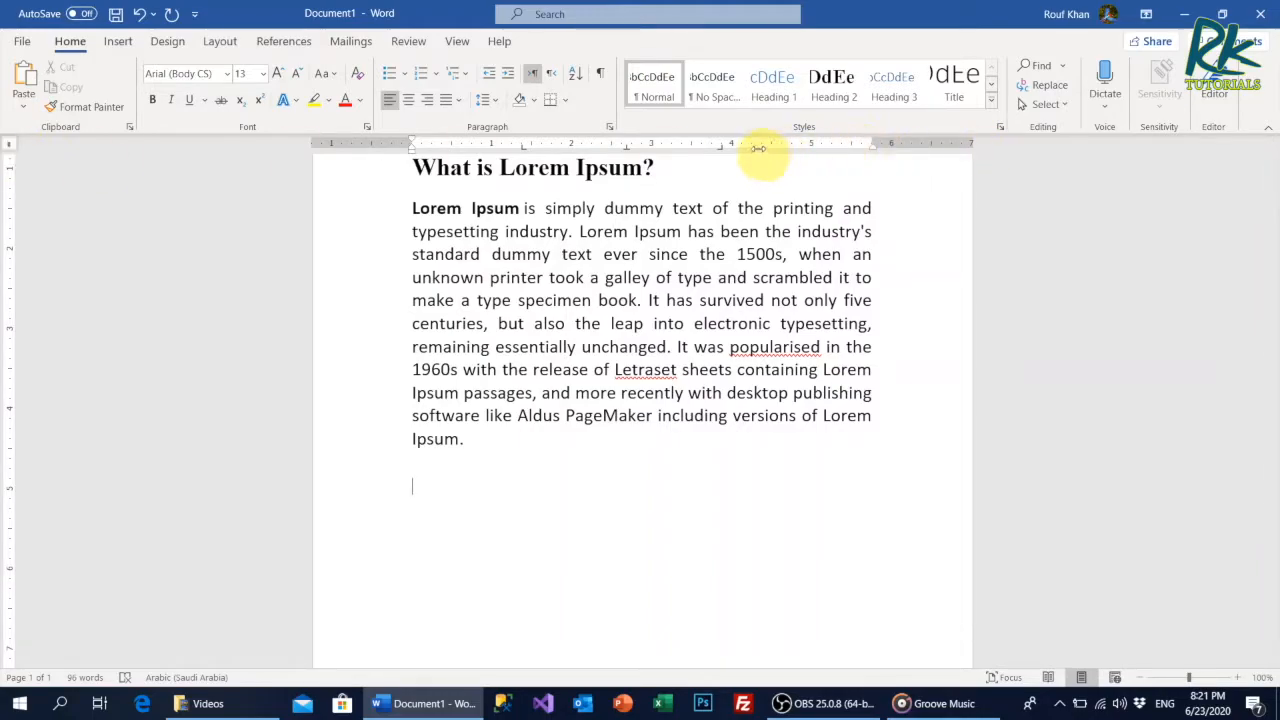
key(Tab)
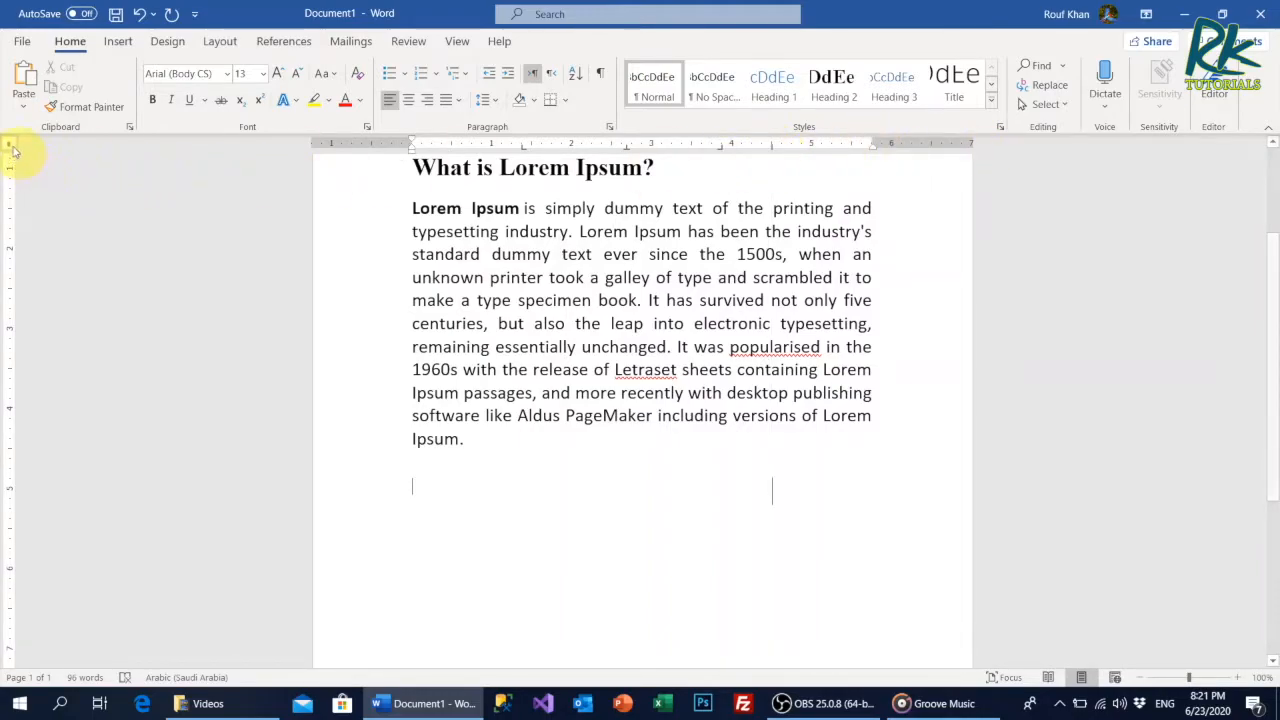
click(12, 148)
click(828, 150)
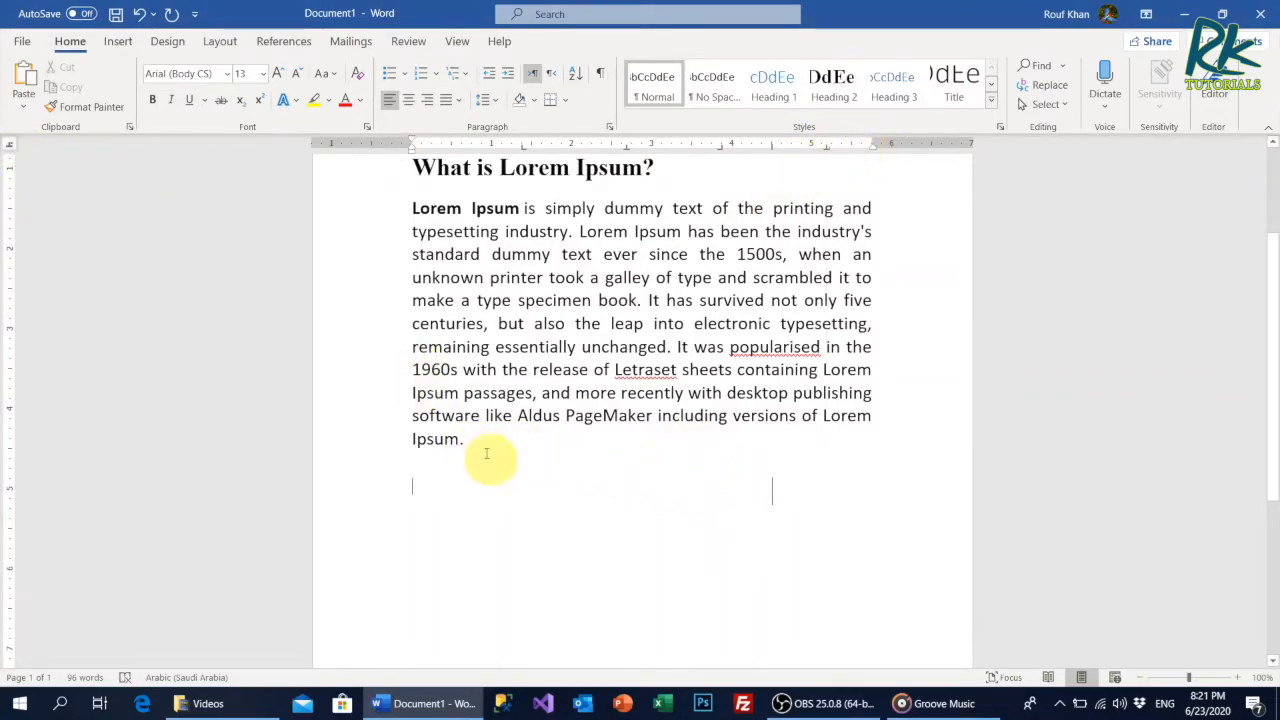
Enter the tab-aligned headings Name, Status, Gener, Value and Percent on the empty line.
text(Name Status)
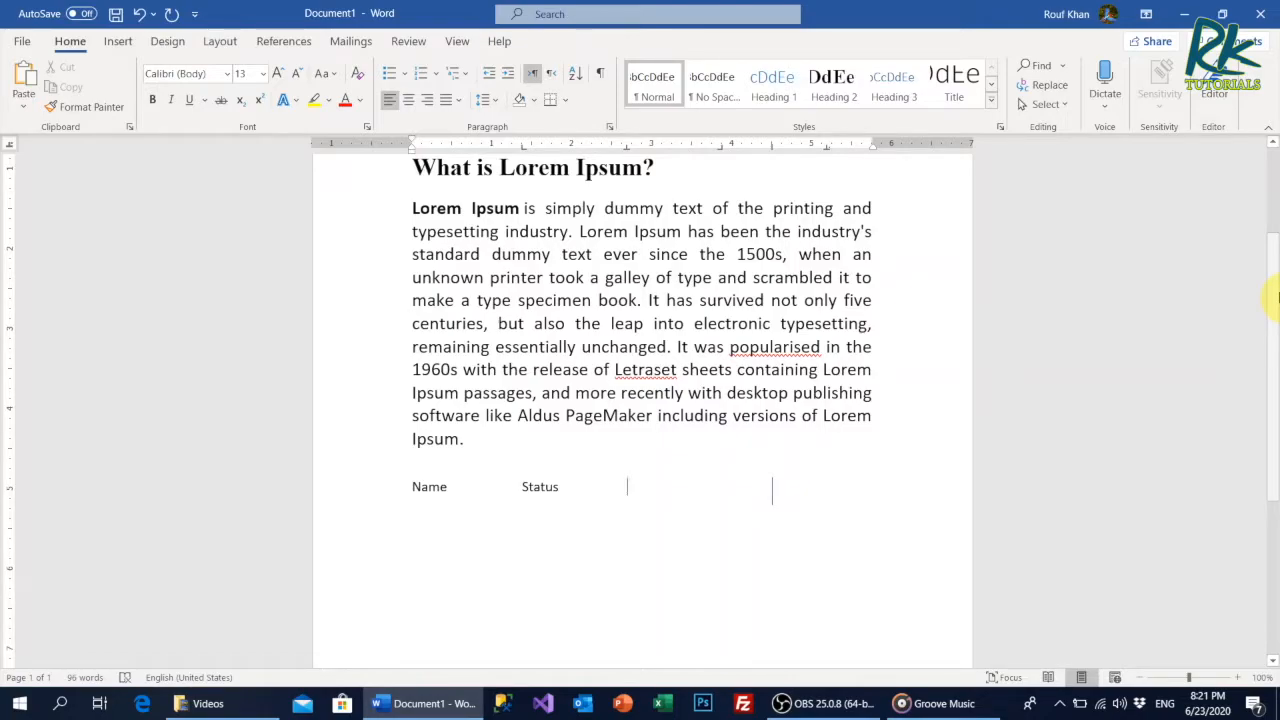
key(Tab)
text(Gener)
key(Tab)
text(Value)
key(Tab)
text(Percent )
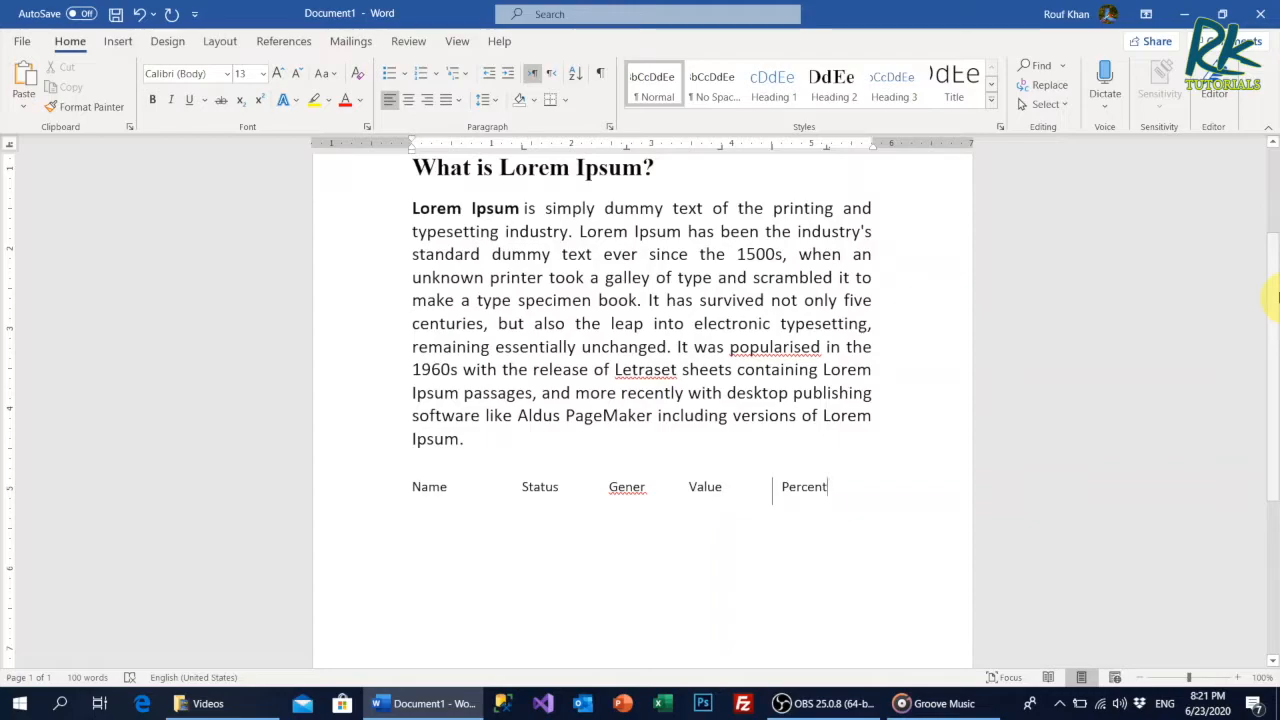
Add two tab-aligned rows below the headings: Mr. X, Yes, Male, 4444, 4.55 and Mr. Y, No, Female, 44, 444.55.
text(Mr. X)
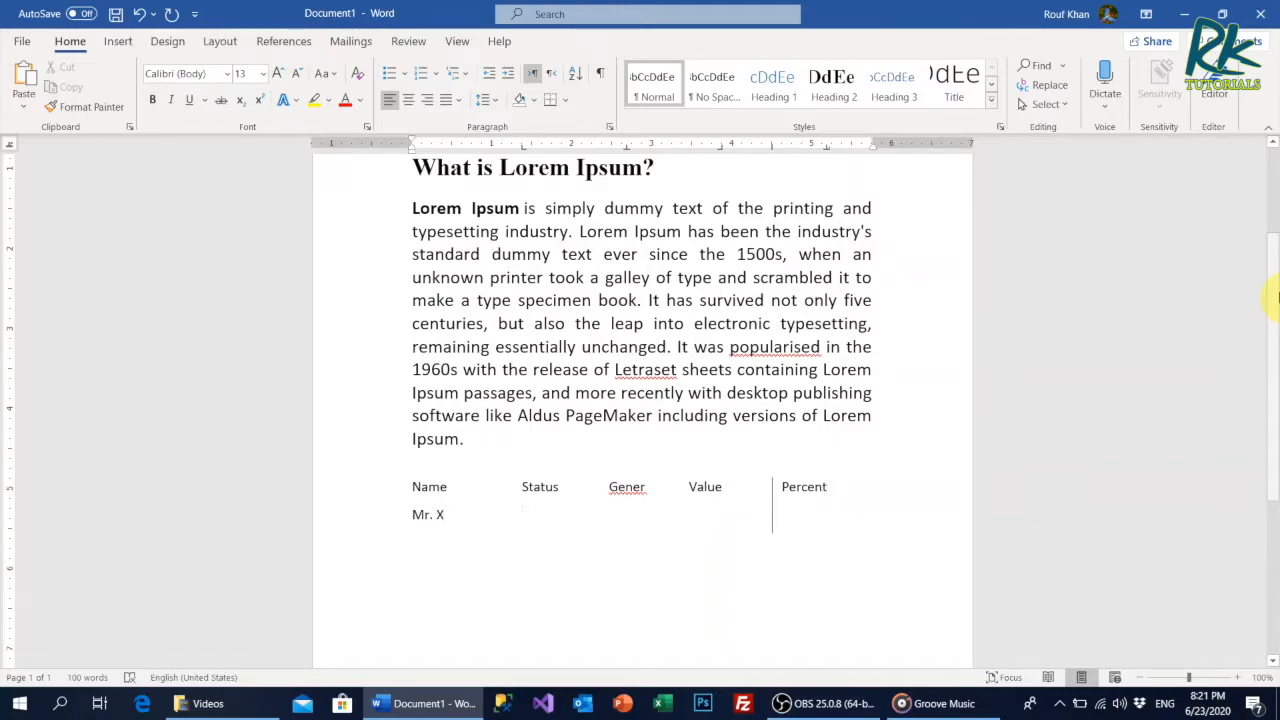
text( Yes Male)
key(Tab)
text(4444)
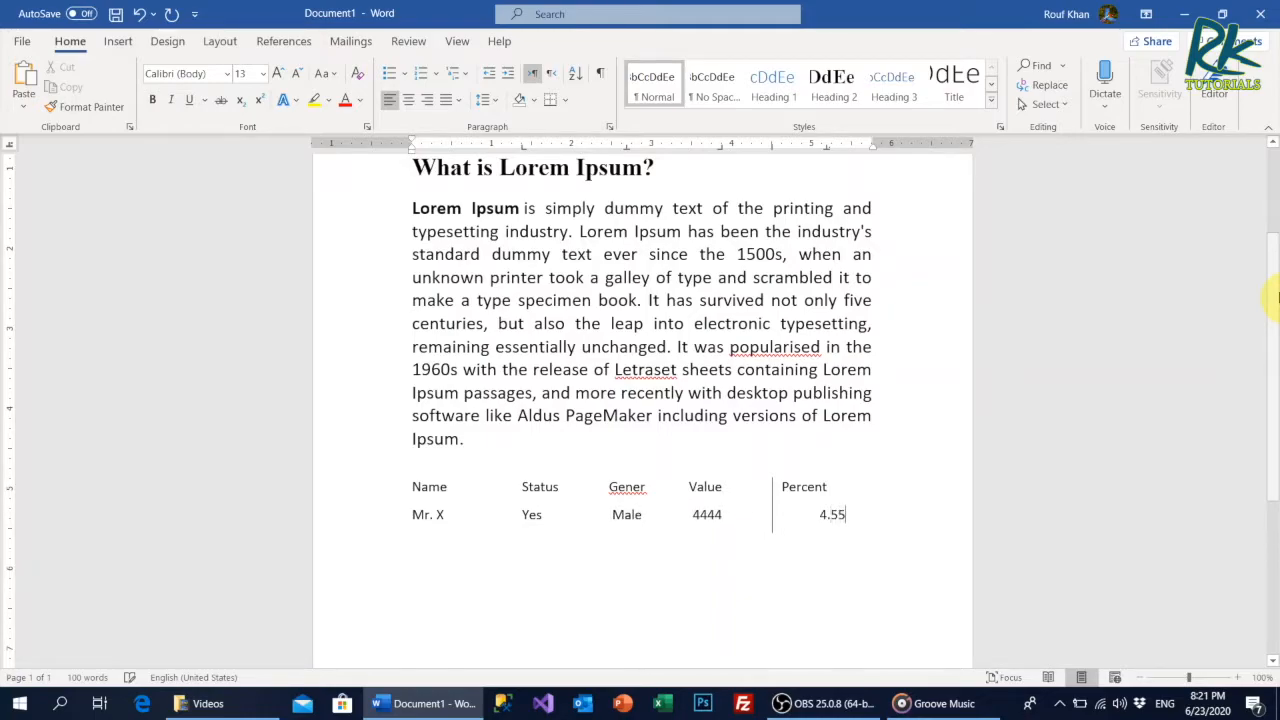
text(Mr. Y No Female 44 444.55)
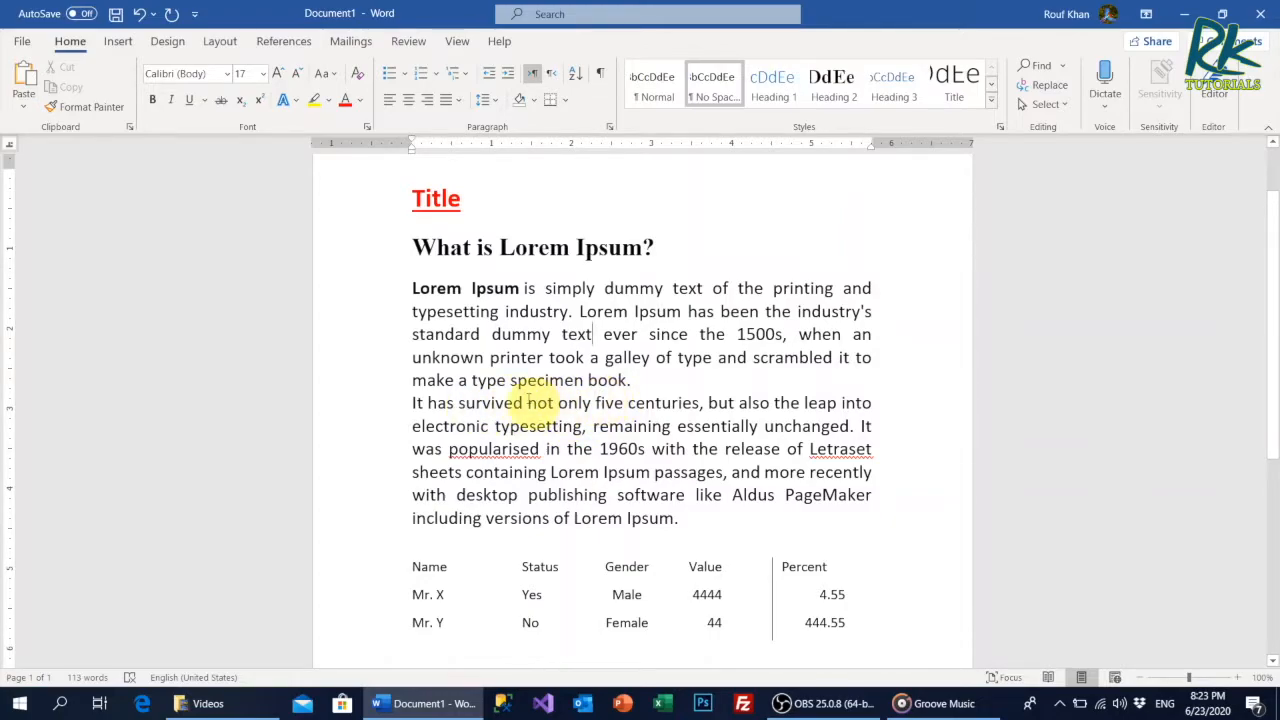
Set the first body paragraph's spacing before and after to 12 pt.
click(220, 41)
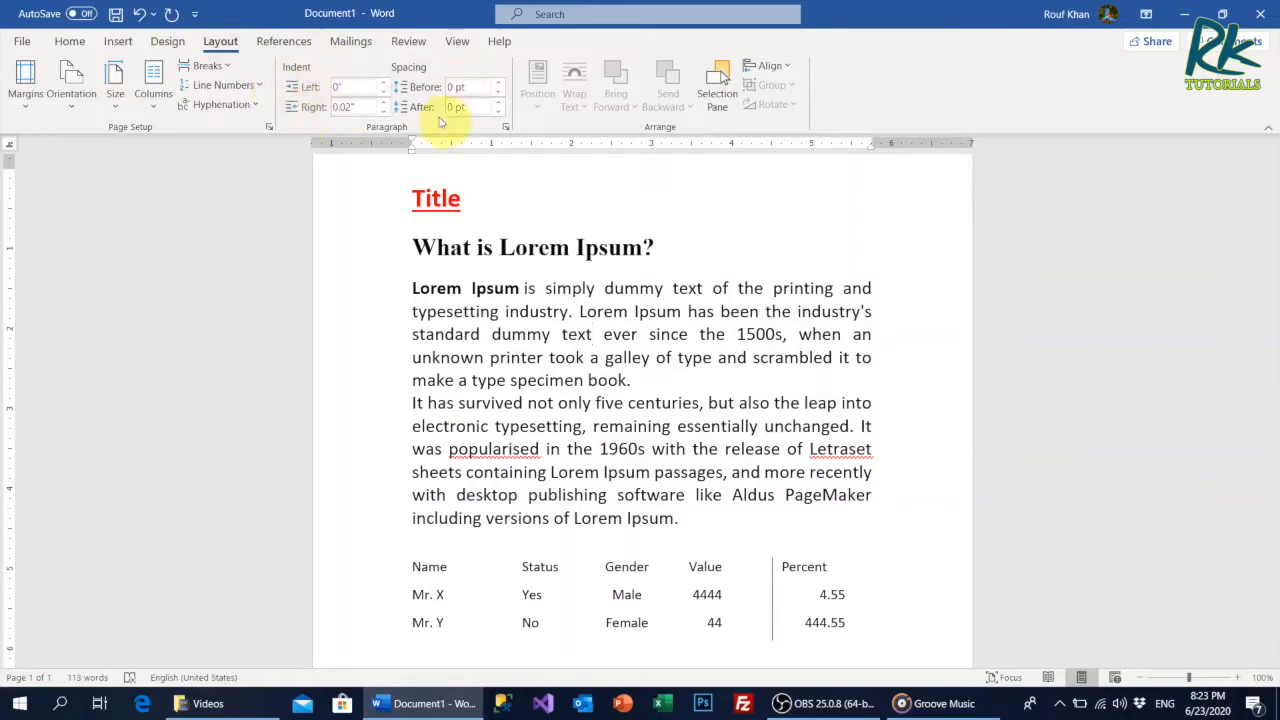
click(499, 87)
click(499, 87)
click(502, 104)
click(501, 105)
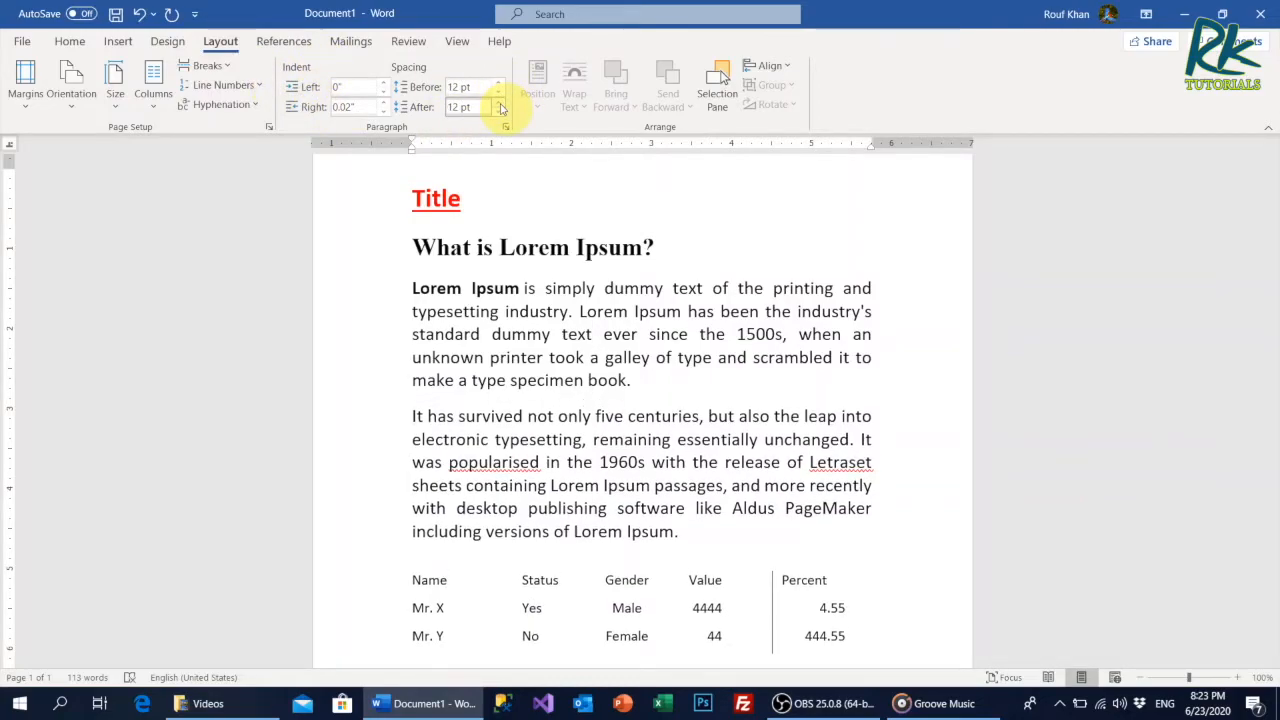
click(501, 104)
click(500, 111)
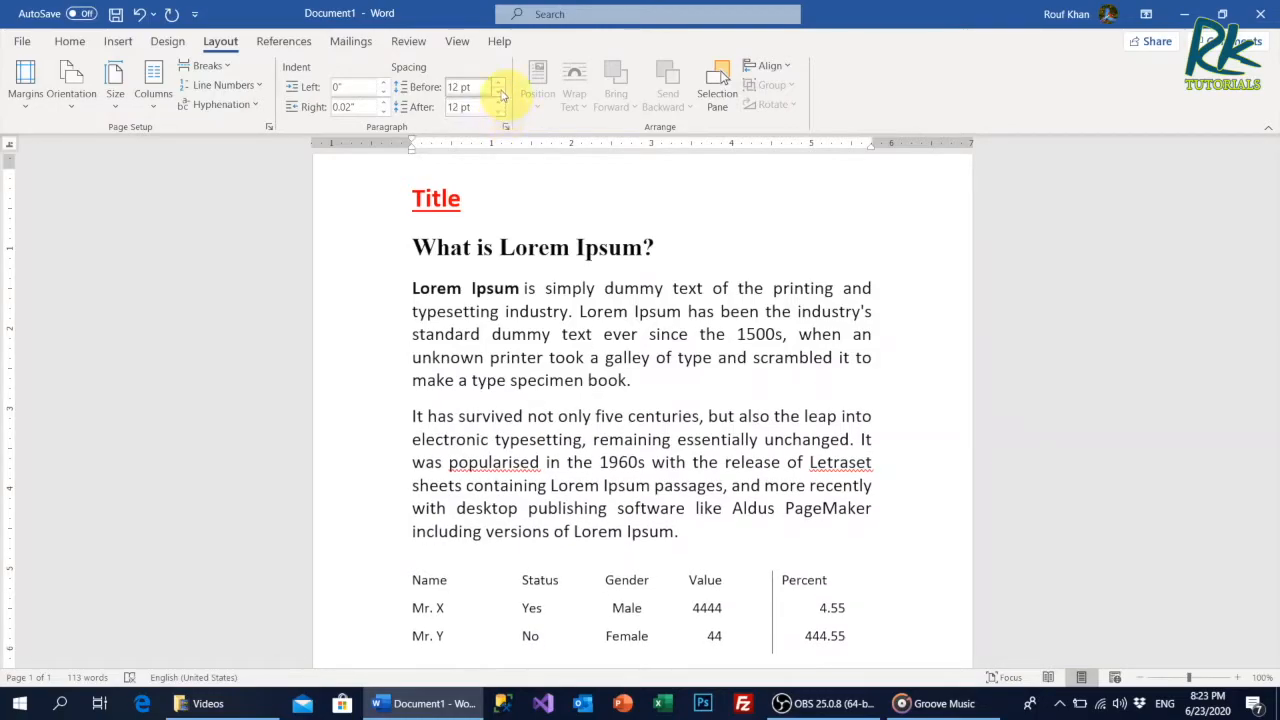
Set the first body paragraph's spacing after to 6 pt and its line spacing to At least 14 pt.
click(506, 127)
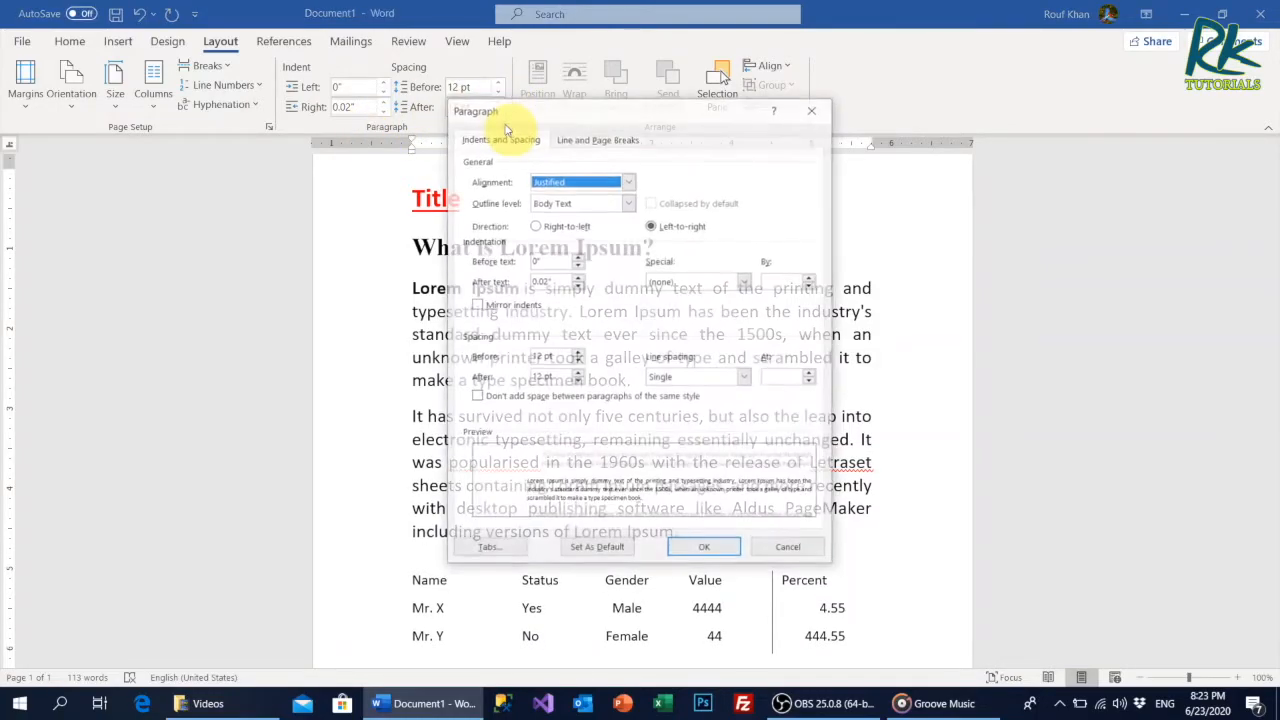
click(577, 382)
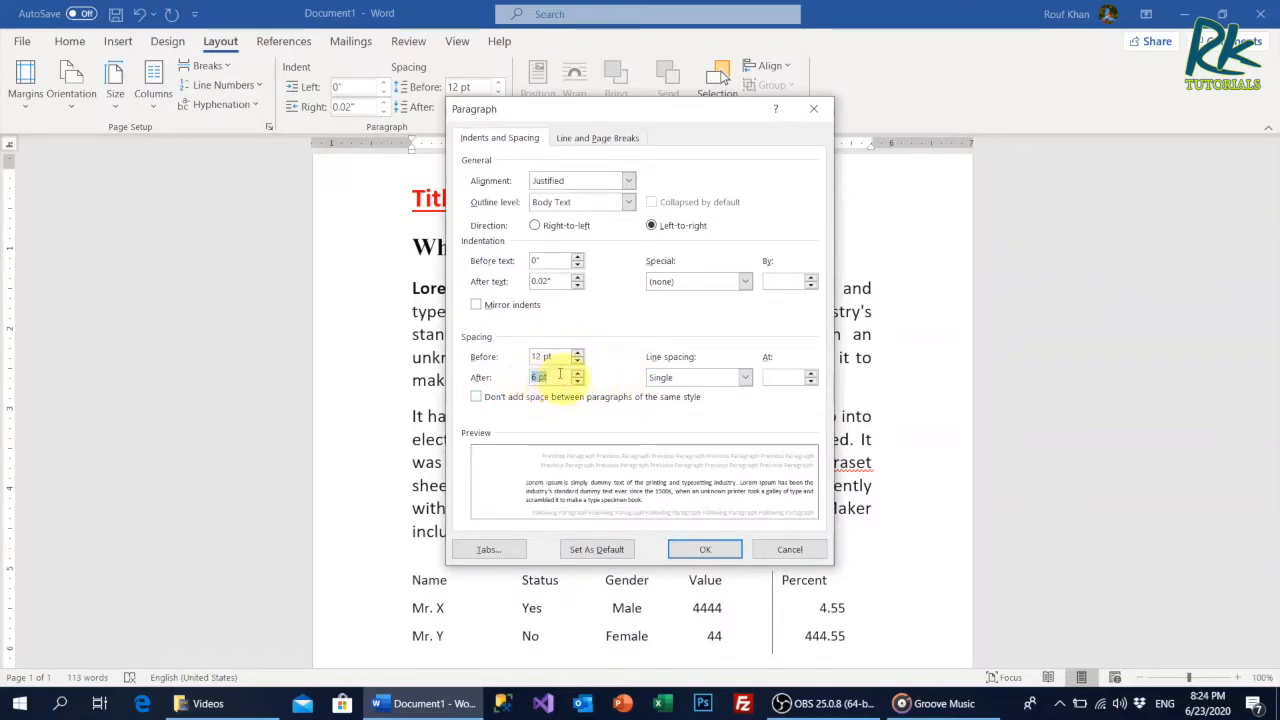
click(700, 379)
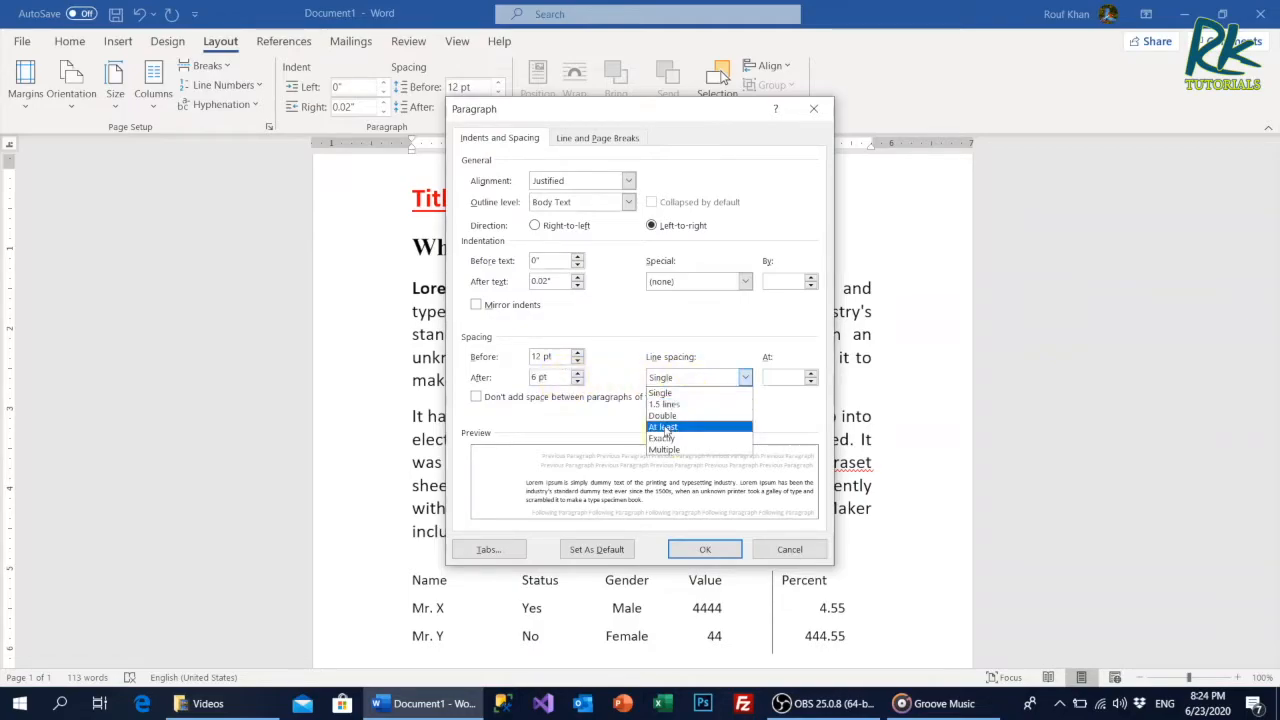
click(667, 429)
key(Tab)
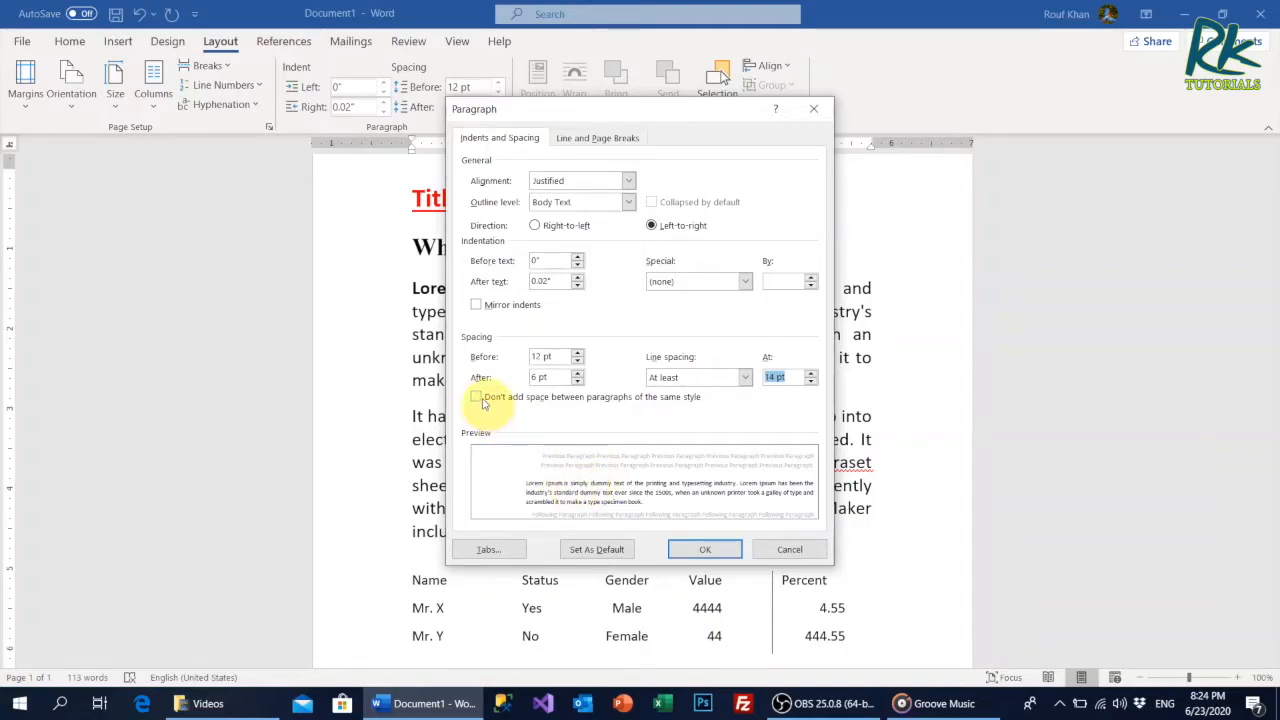
click(702, 549)
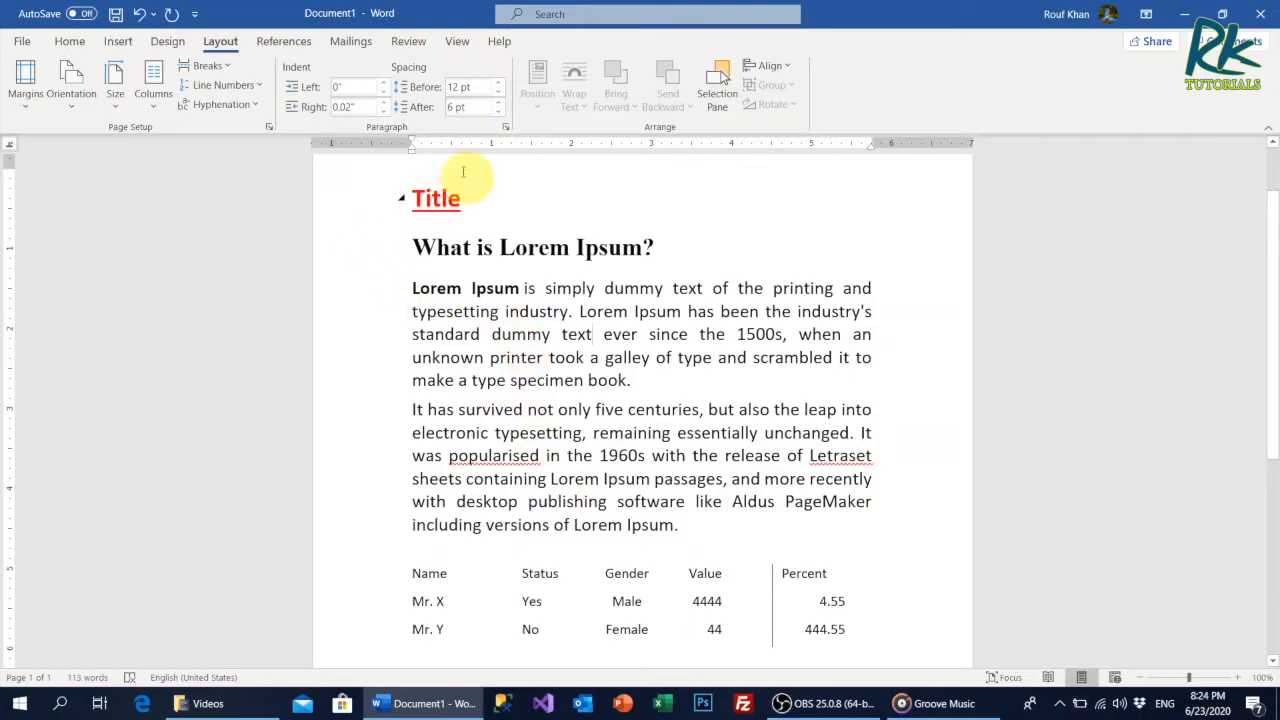
Choose a solid blue 1 pt line in the Borders and Shading settings for the second body paragraph.
click(553, 432)
click(70, 42)
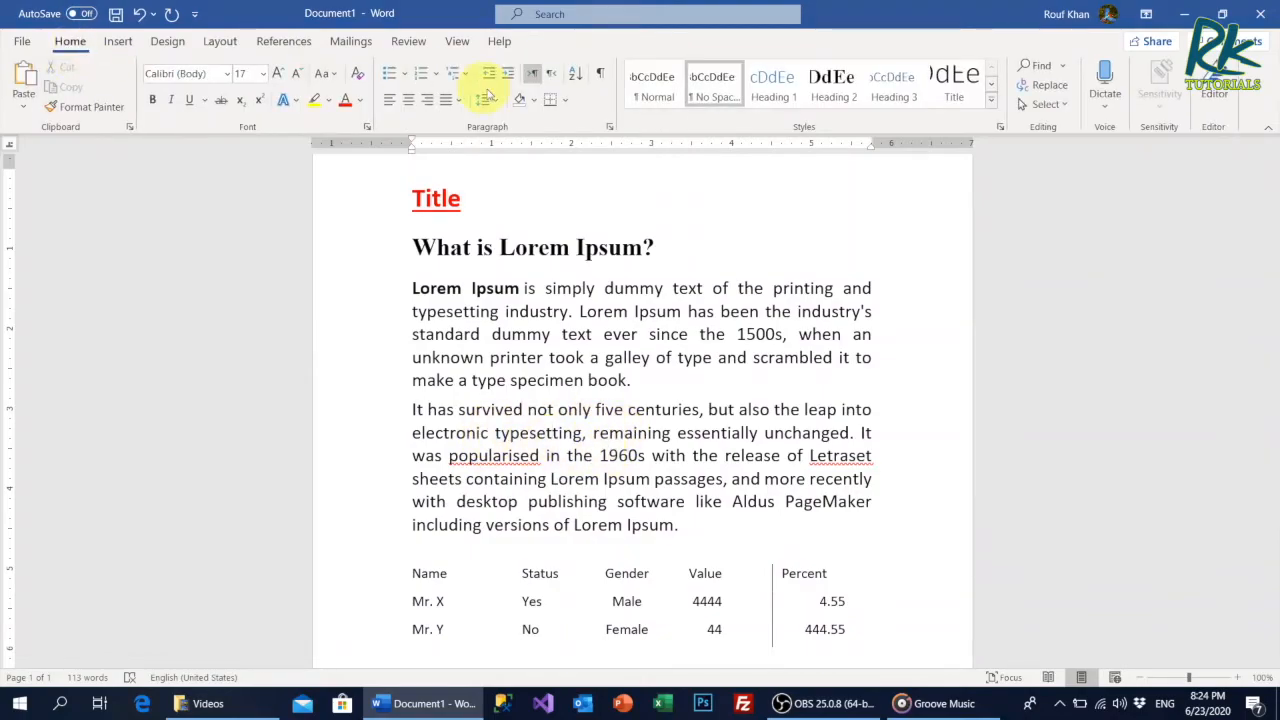
click(567, 102)
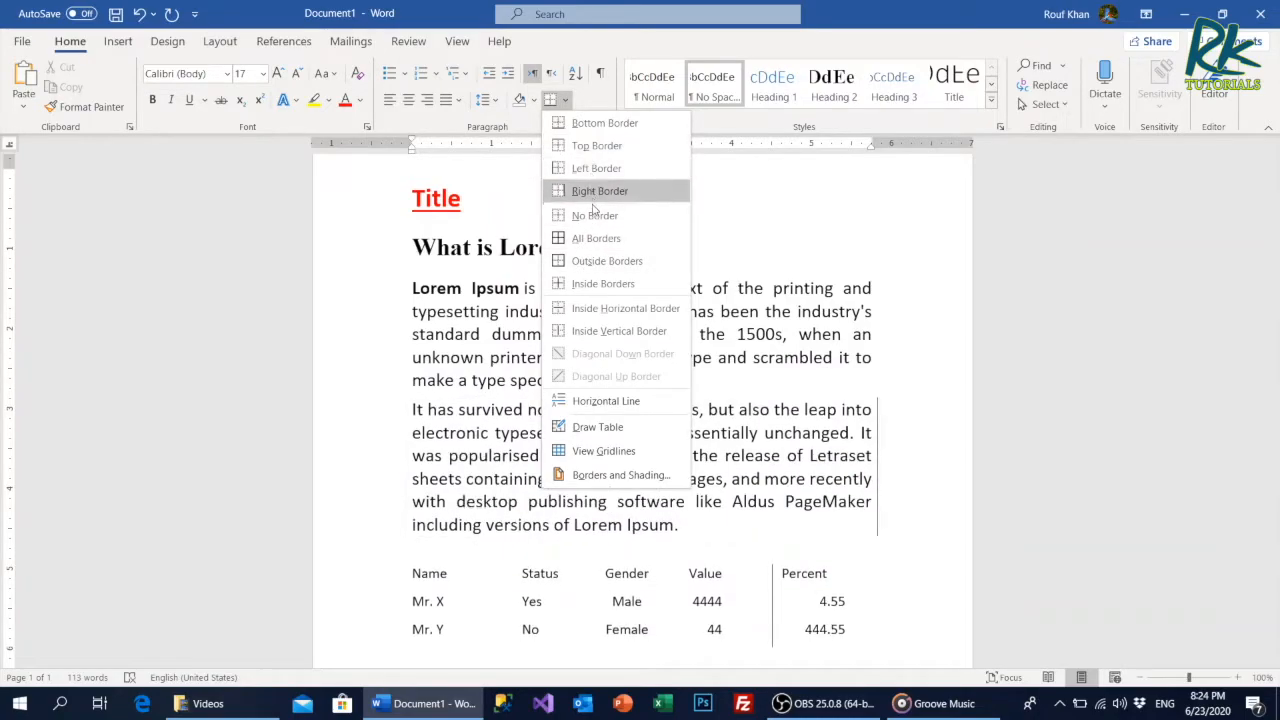
click(600, 476)
mouse_move(586, 163)
mouse_down()
mouse_move(912, 186)
mouse_move(900, 186)
mouse_move(890, 97)
mouse_up()
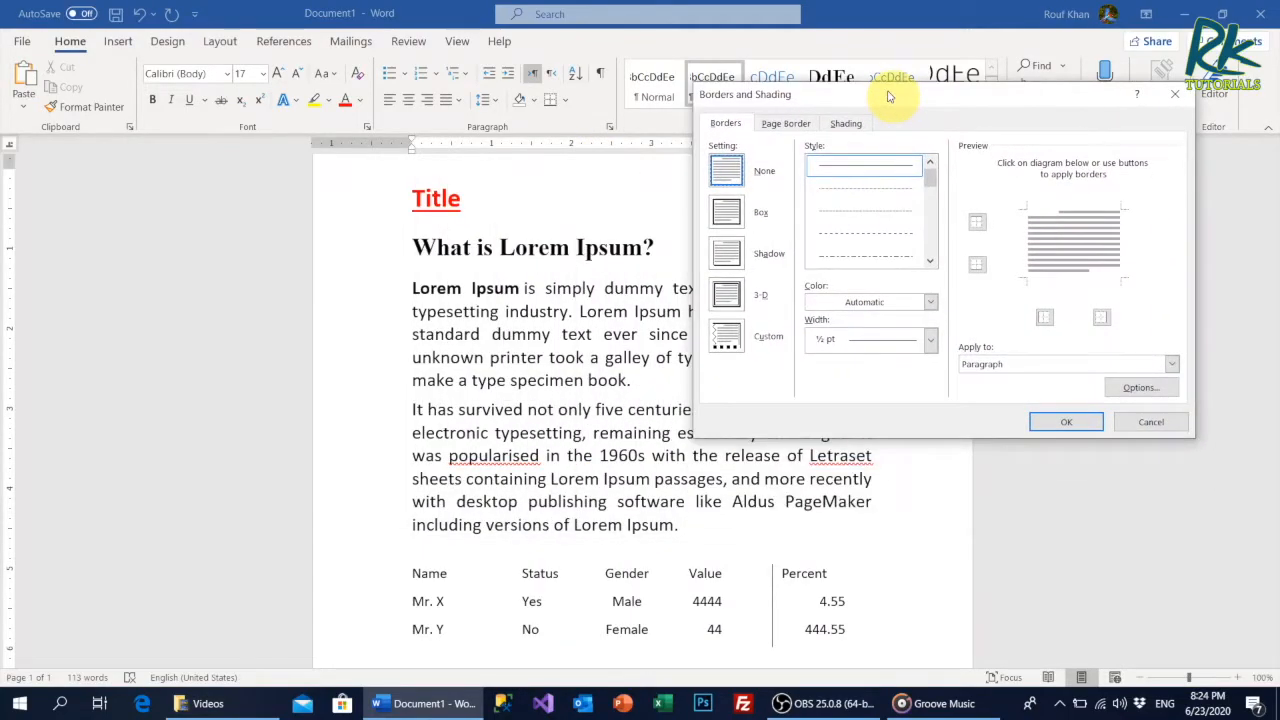
click(843, 167)
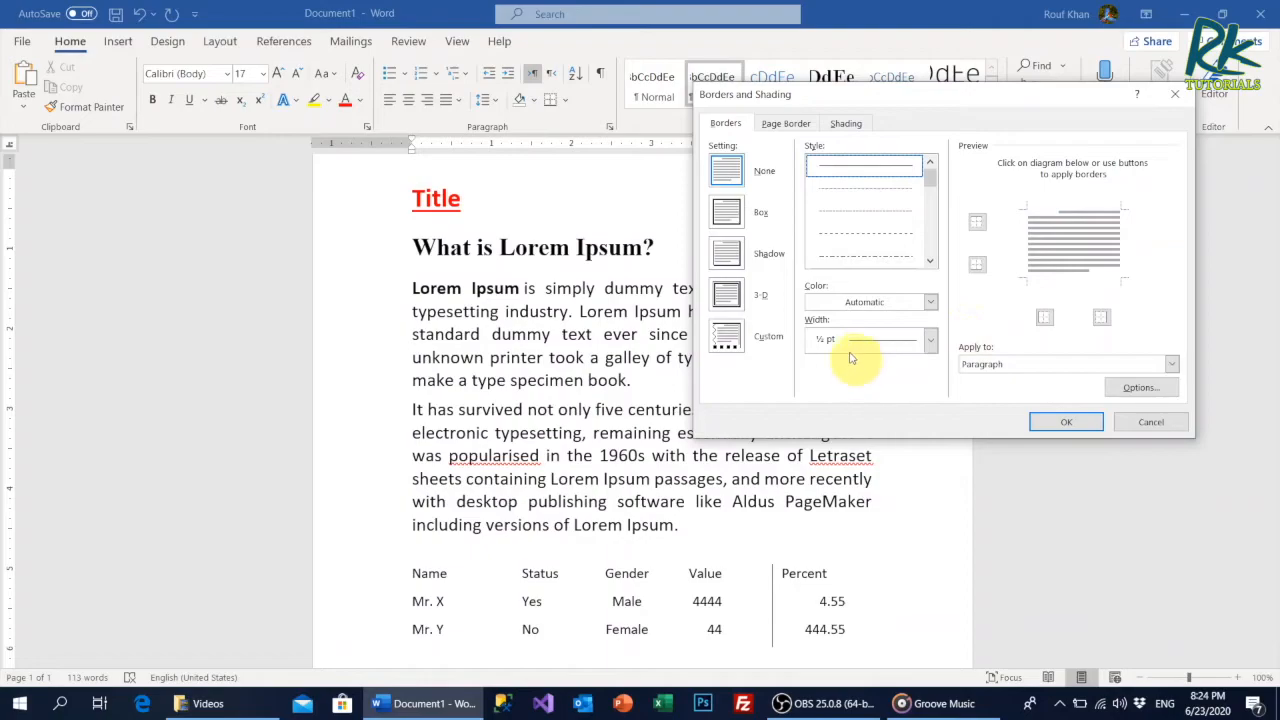
click(884, 300)
click(868, 375)
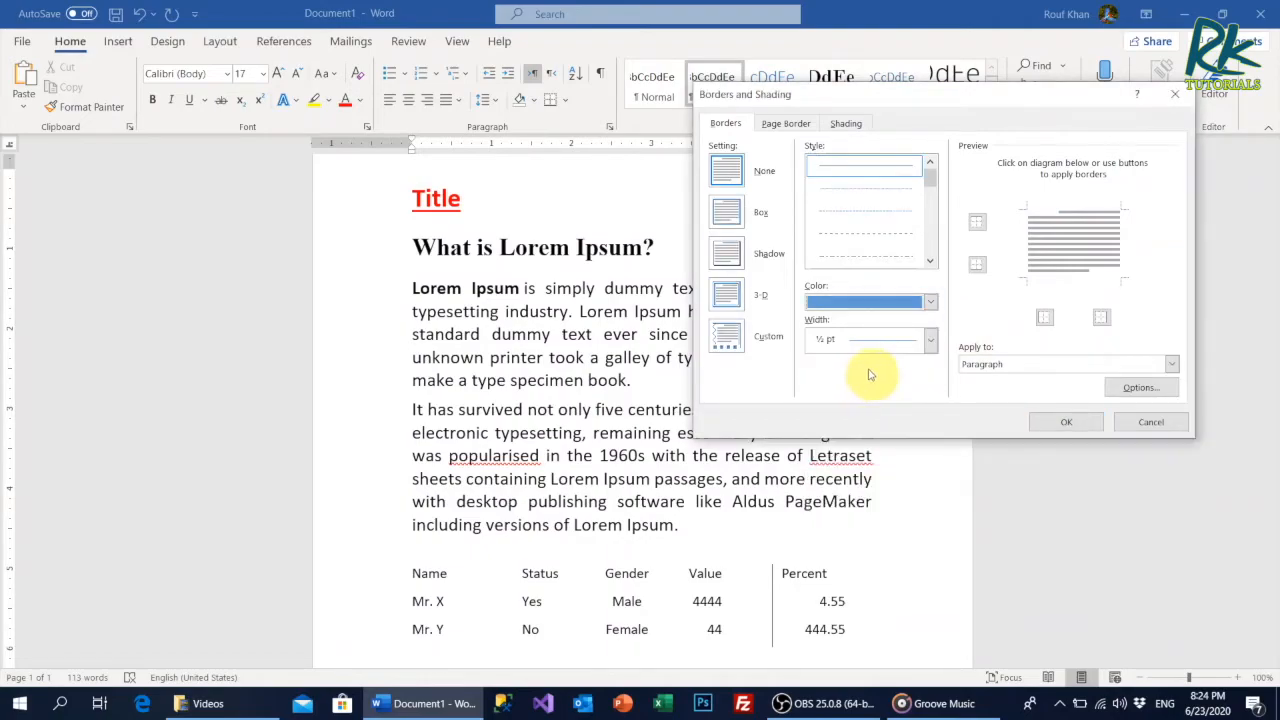
click(889, 339)
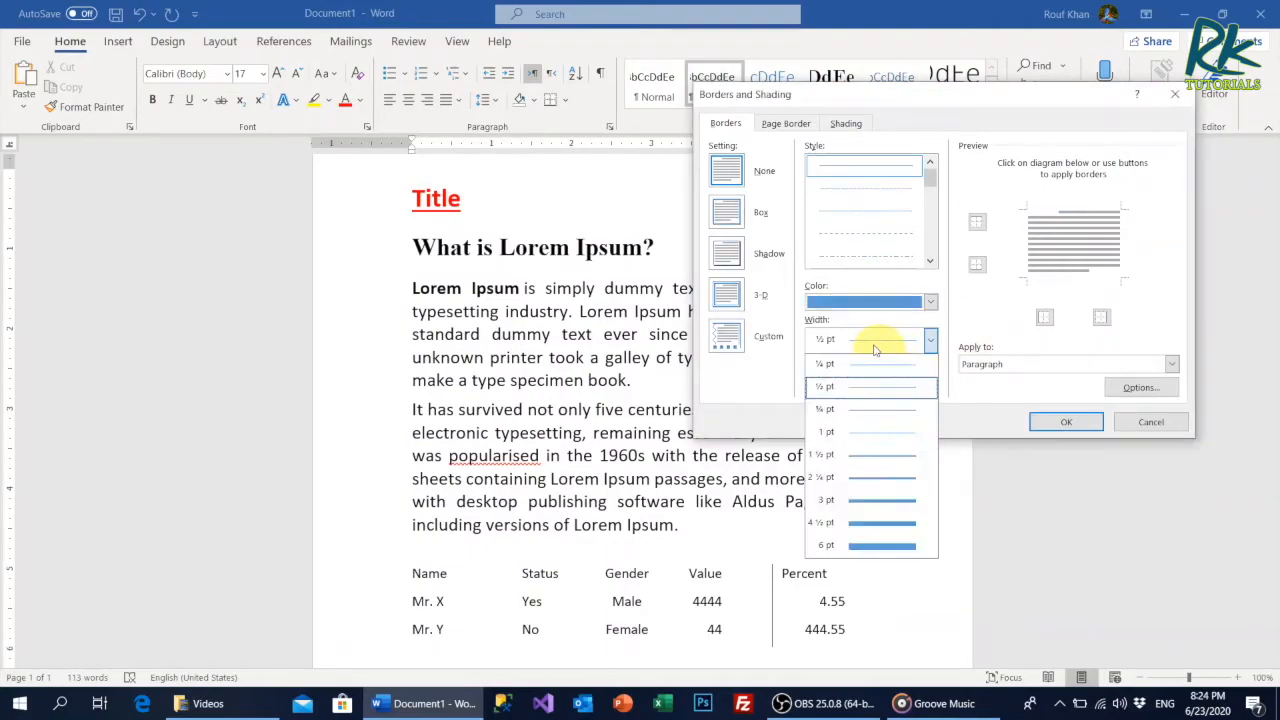
click(860, 432)
Choose a light theme colour as the paragraph's shading fill in the Borders and Shading settings and apply it.
click(846, 123)
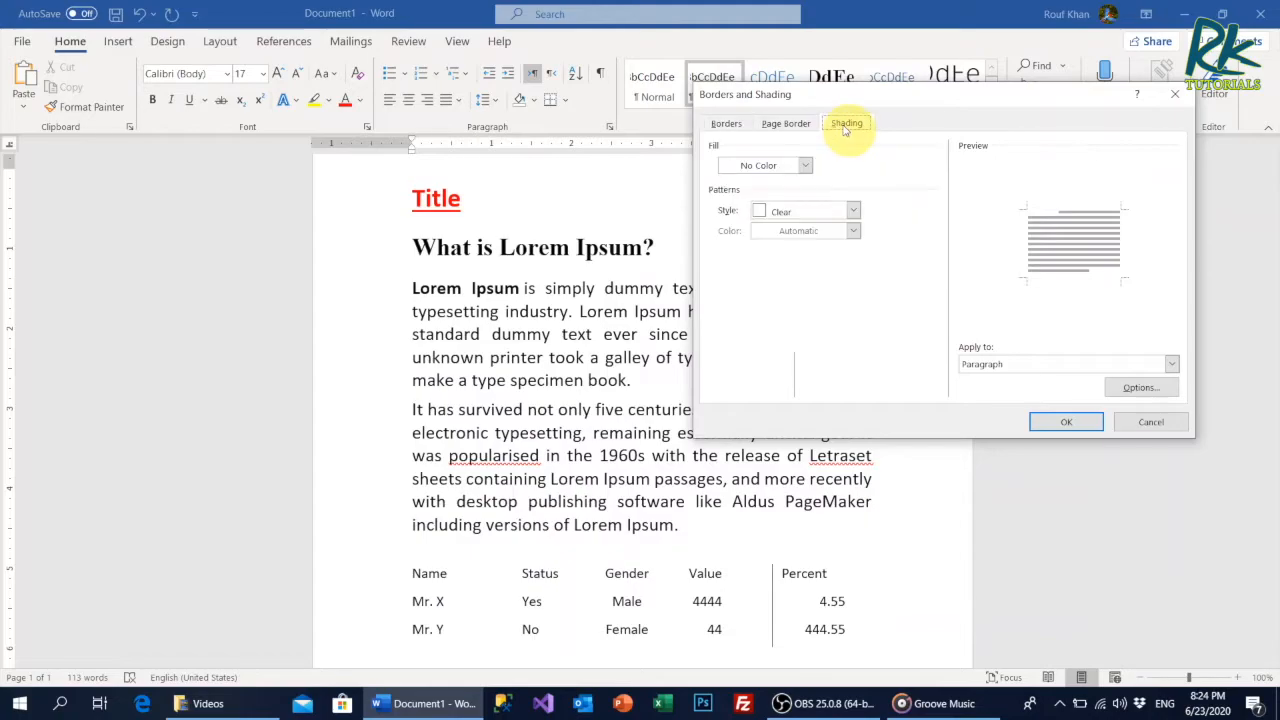
click(805, 165)
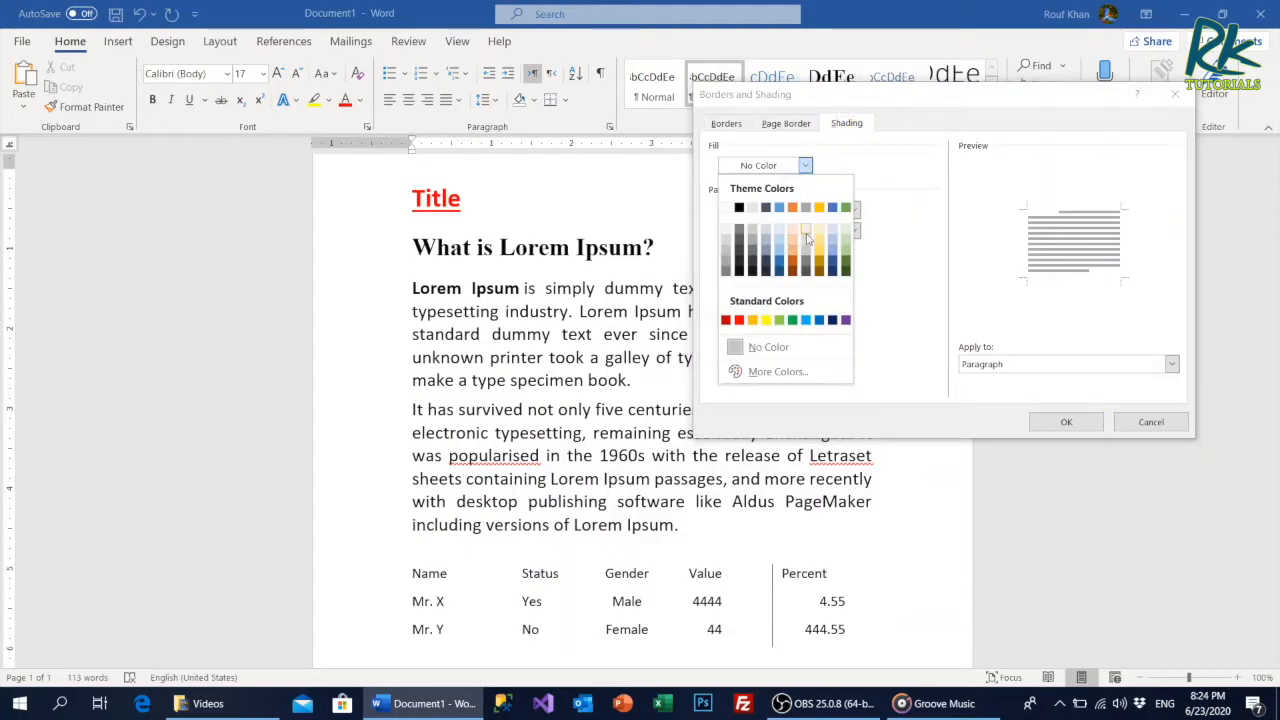
click(807, 235)
click(1063, 421)
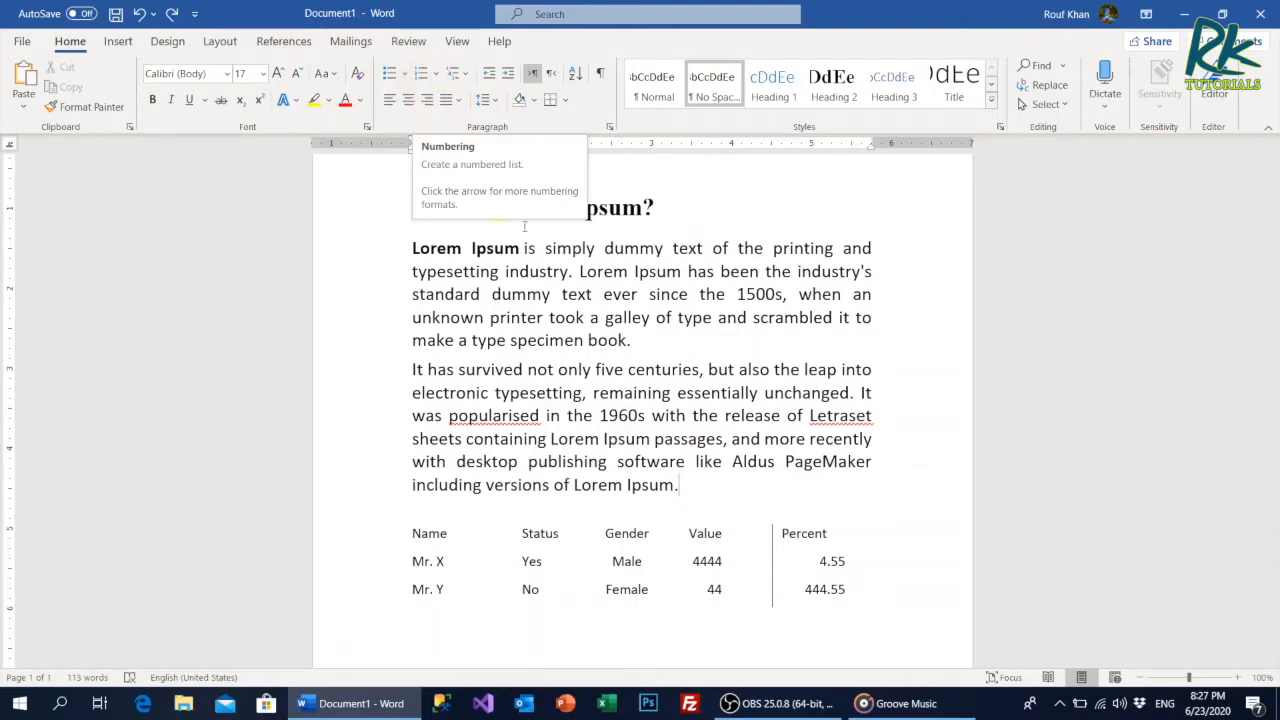
Insert a blank line after the first body paragraph, followed by Apple, Mango, Orange, Apricot and Banana on separate lines.
click(660, 340)
key(Return)
key(Return)
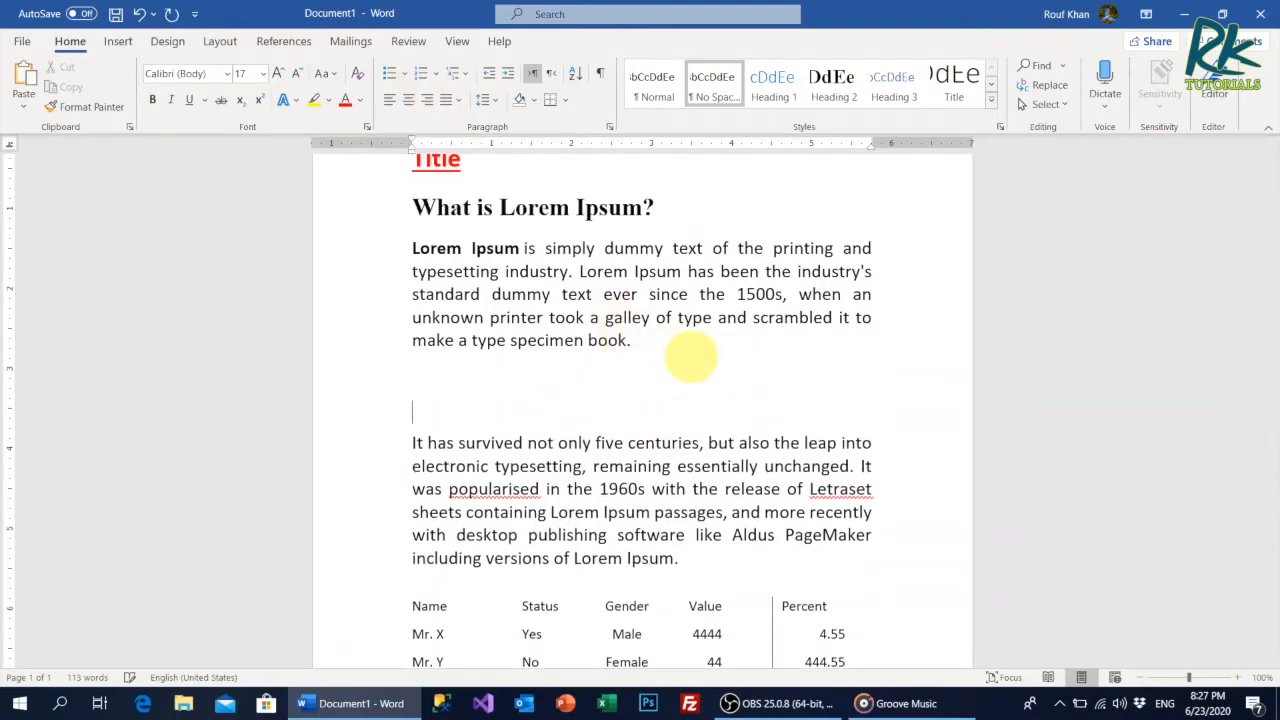
text(Apple)
key(Return)
text(Mango)
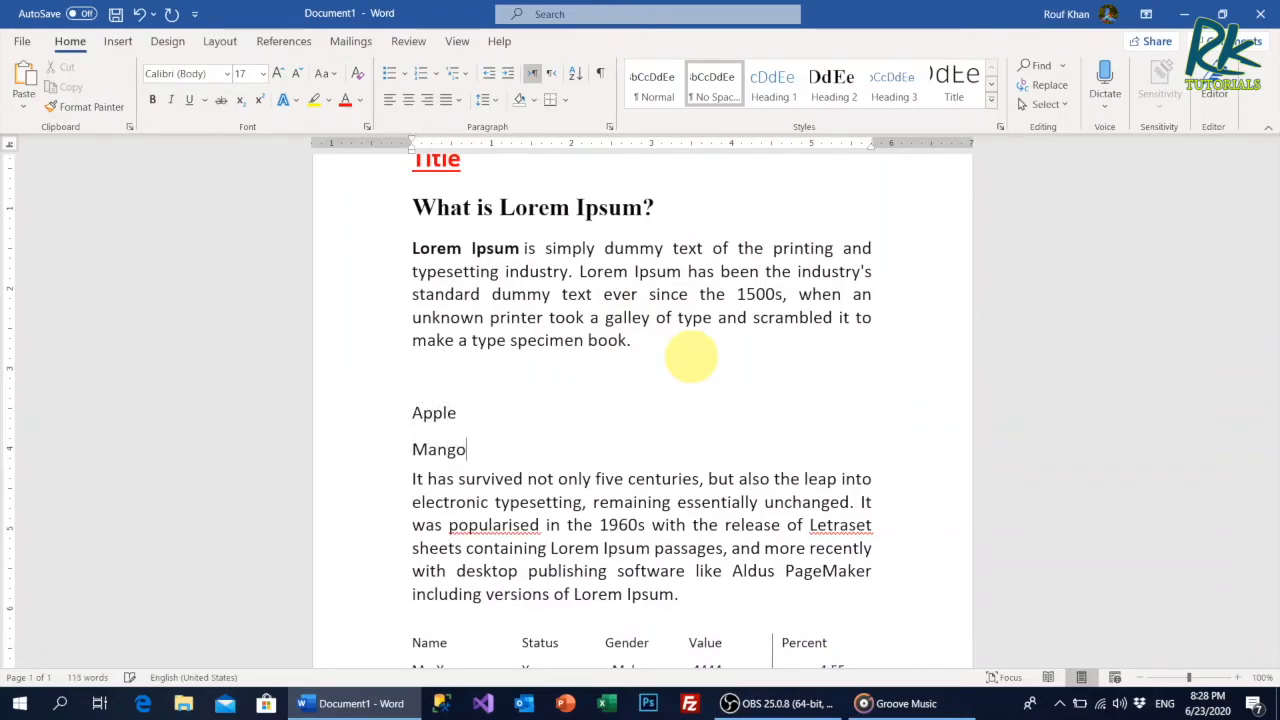
key(Return)
text(Orange)
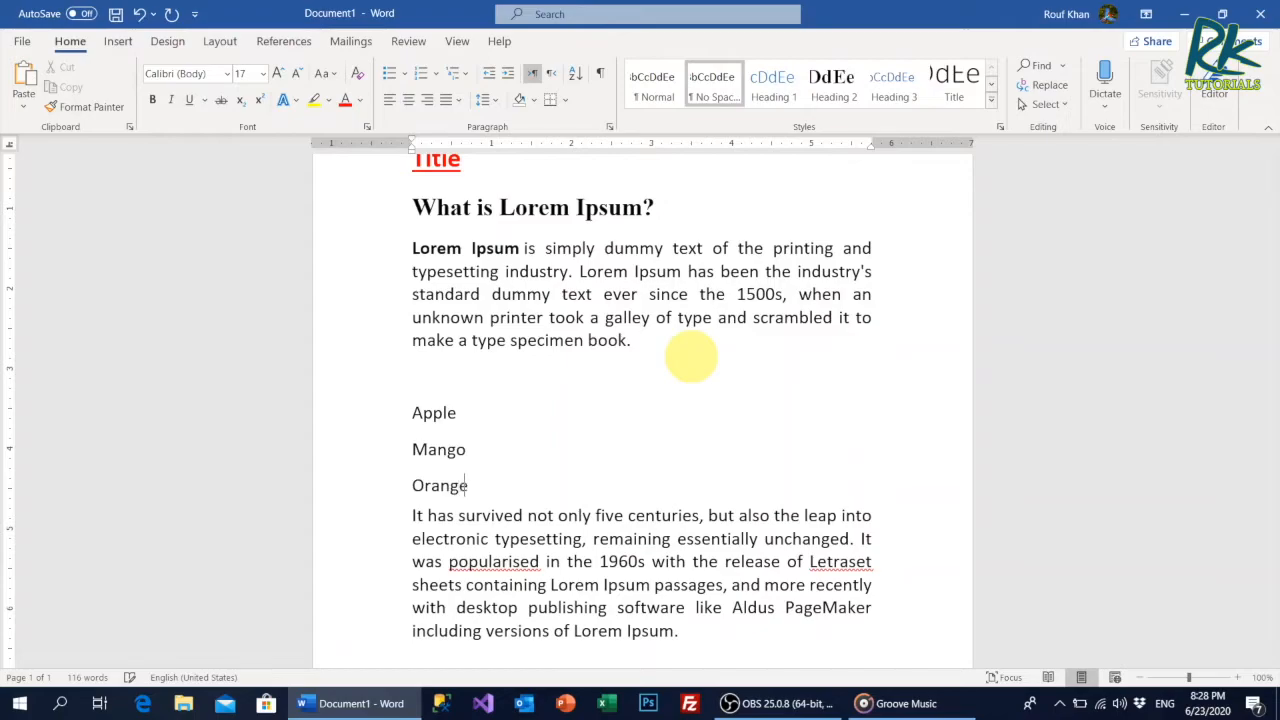
key(Return)
text(Apricot)
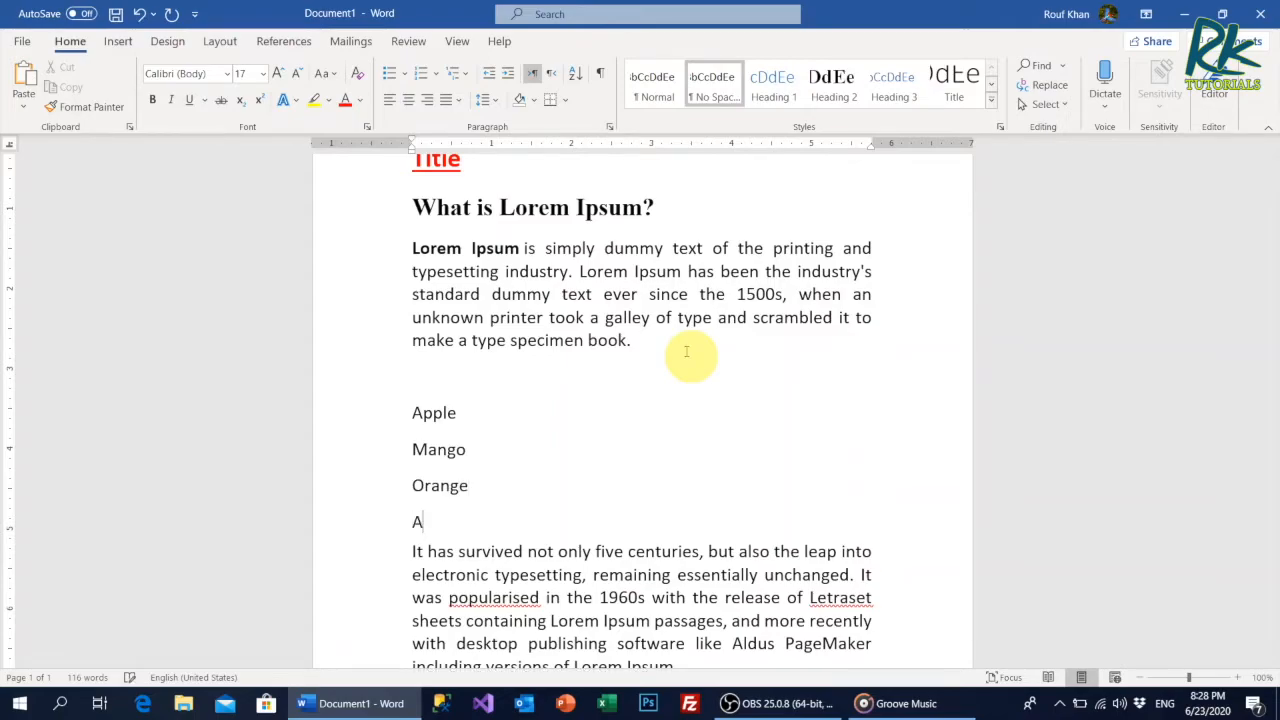
key(Return)
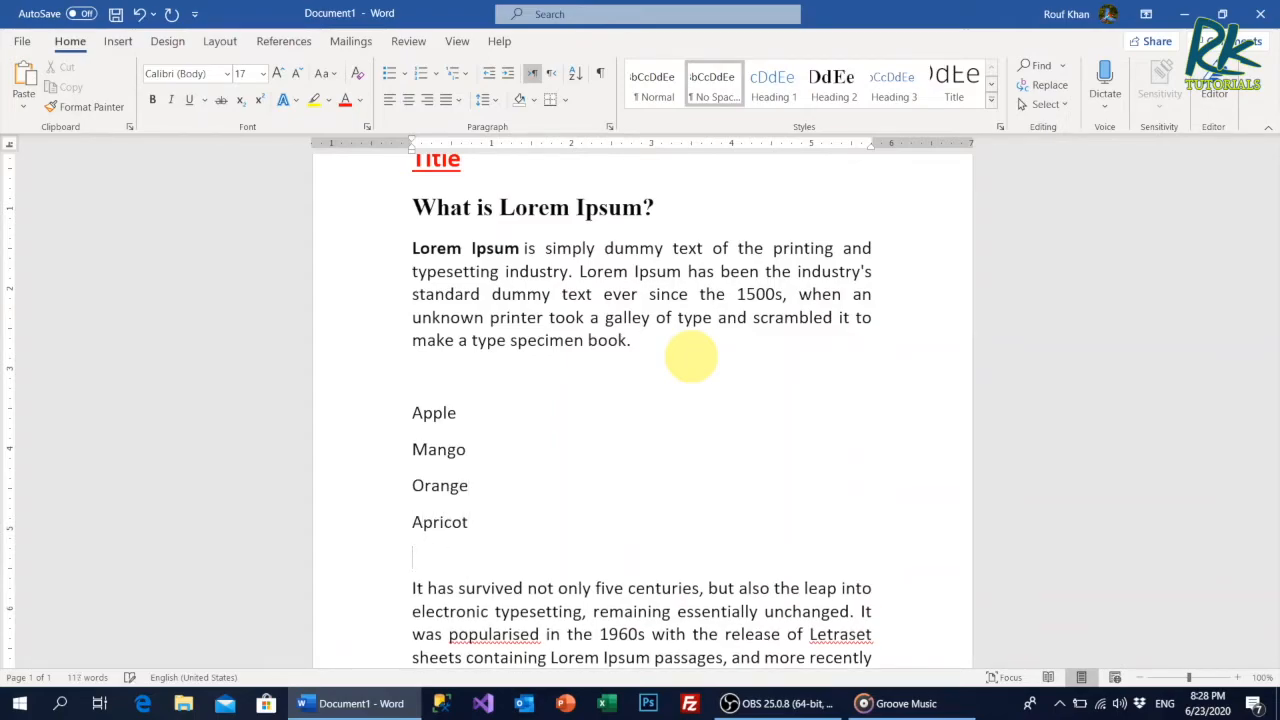
text(Banana)
key(Return)
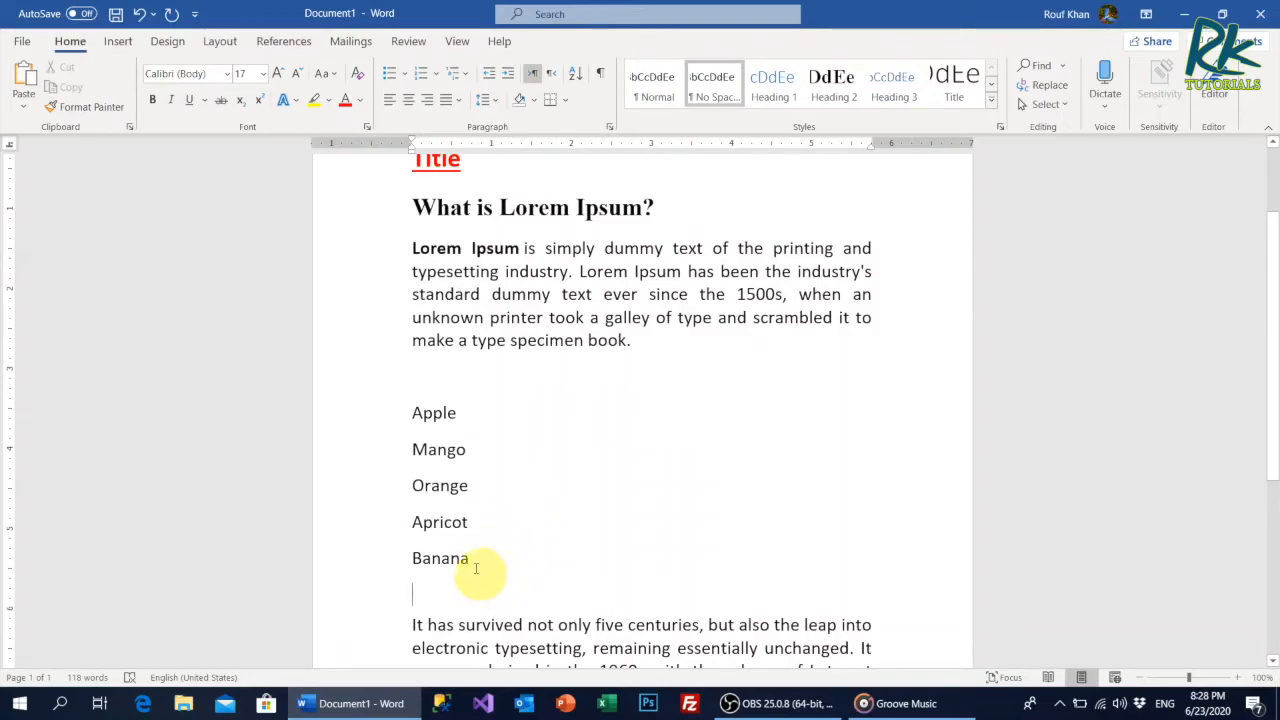
Format the five fruit lines as a bulleted list with check mark bullets, and convert them to a numbered list.
drag(474, 562, 414, 415)
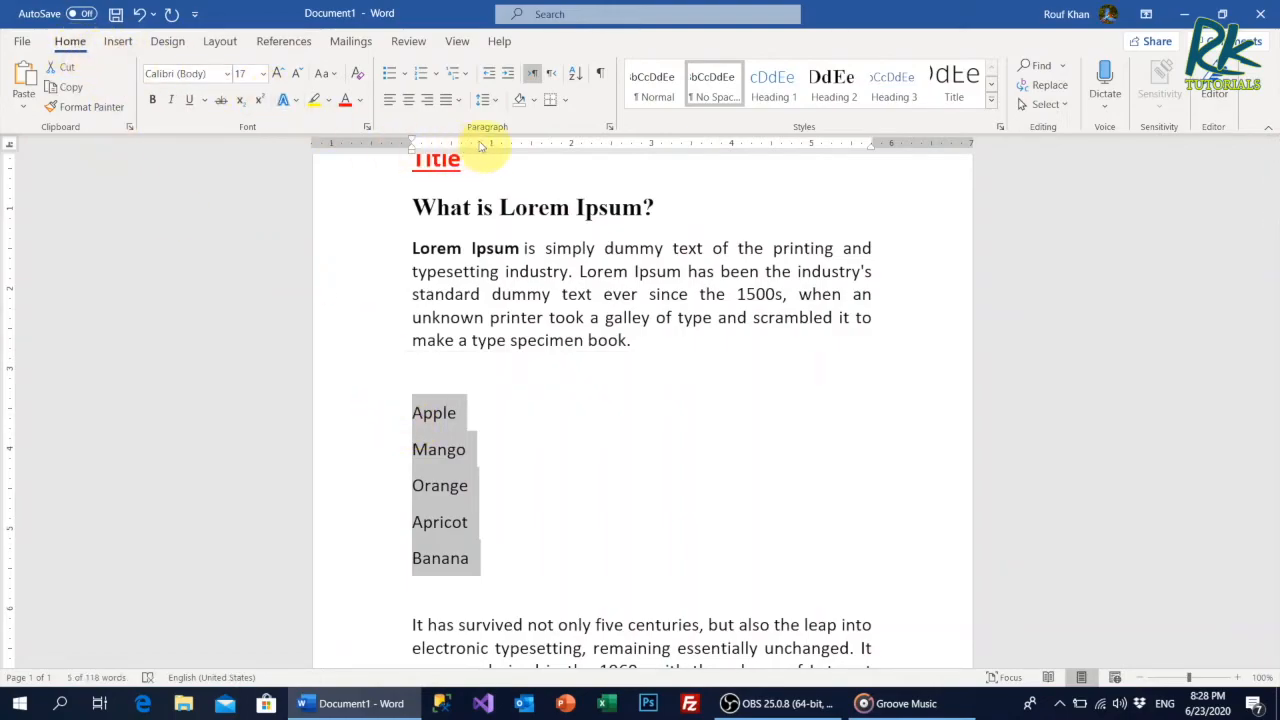
click(390, 78)
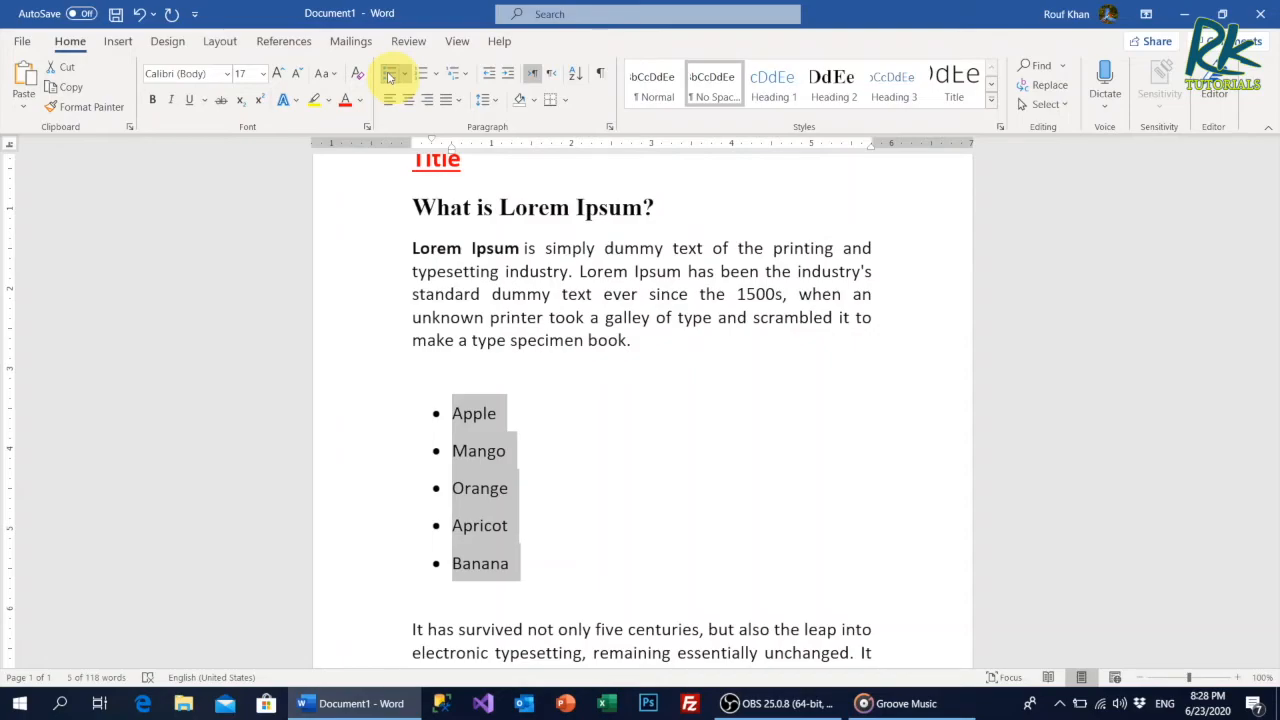
click(404, 77)
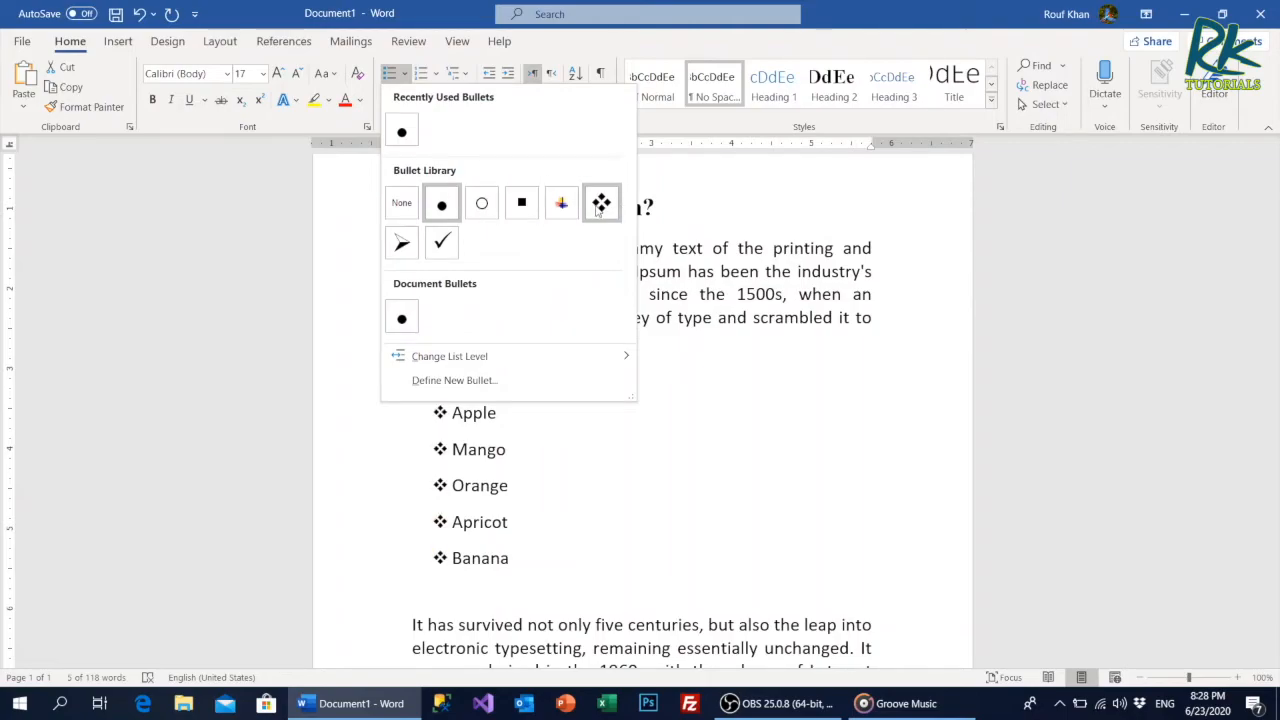
click(443, 244)
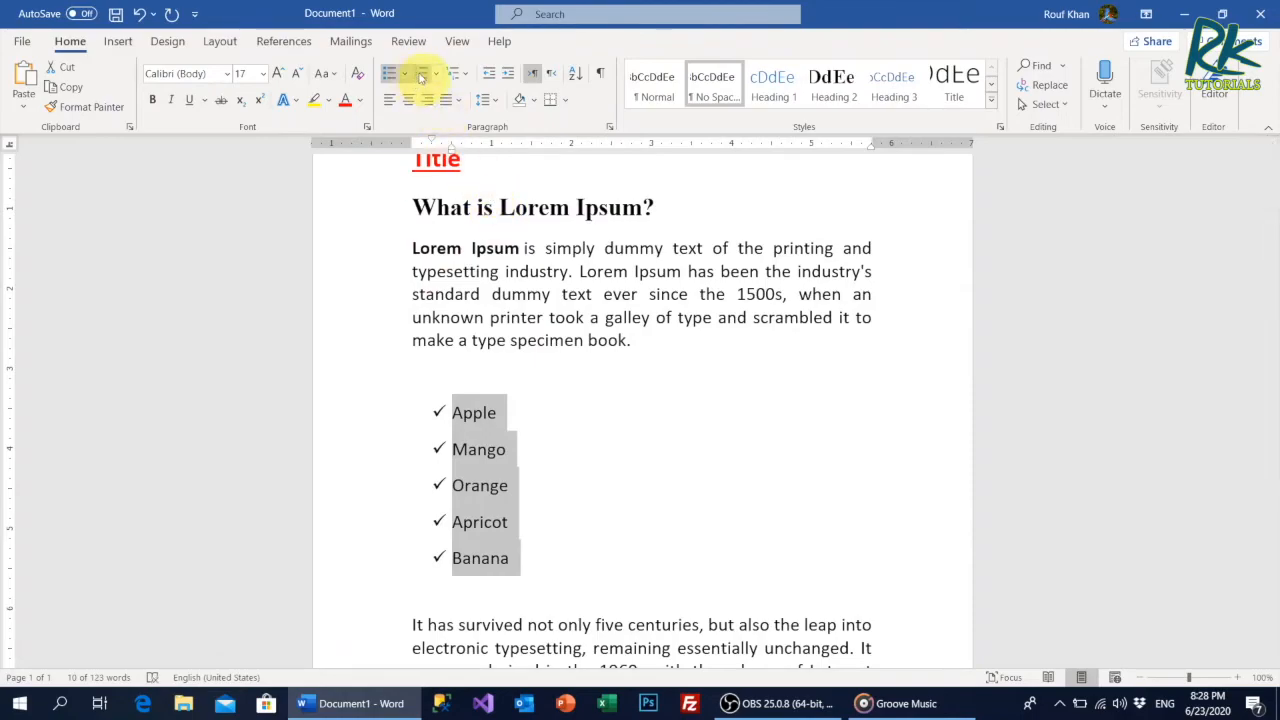
click(421, 75)
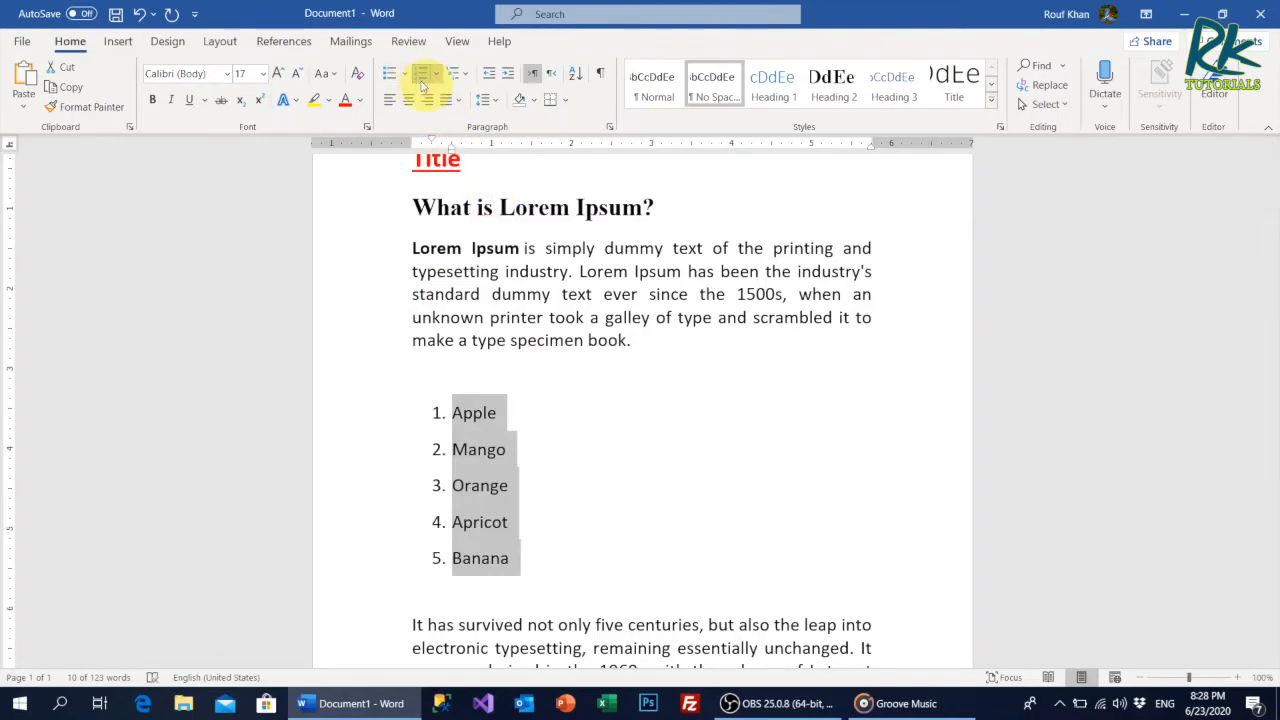
Try adding a Cherry item after Apple in the numbered list, and clear its text and number.
click(536, 422)
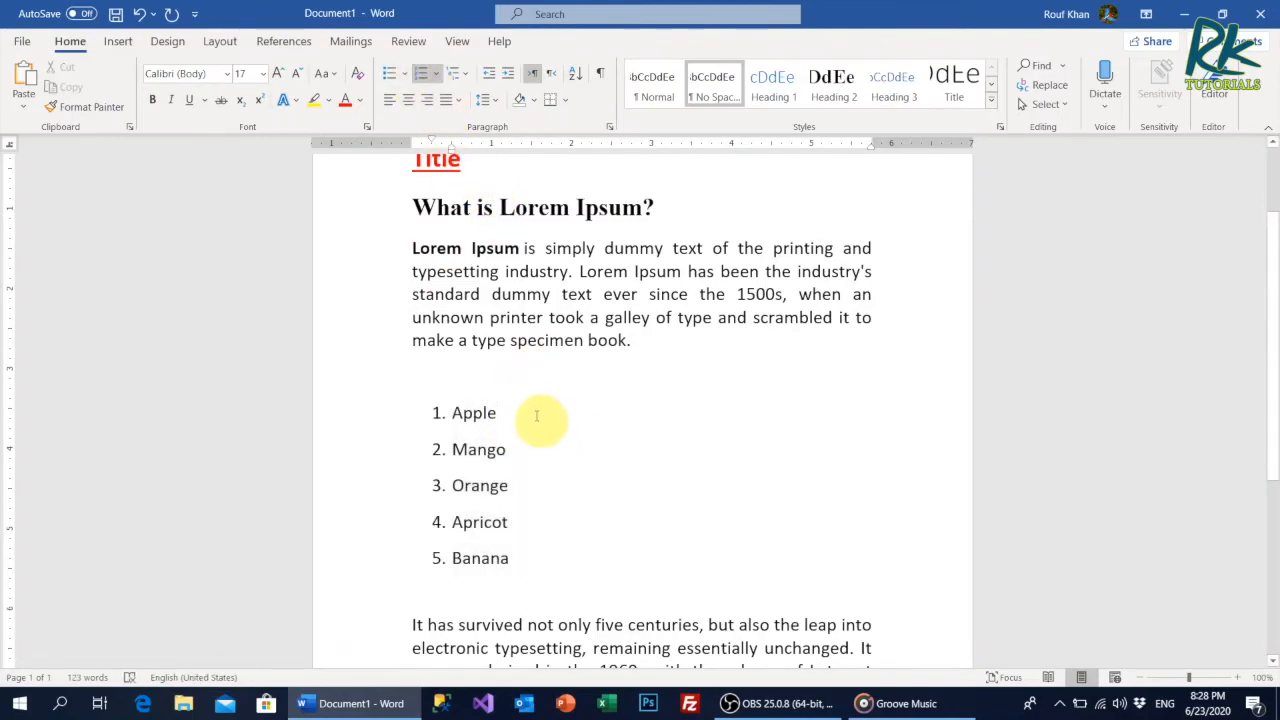
key(Return)
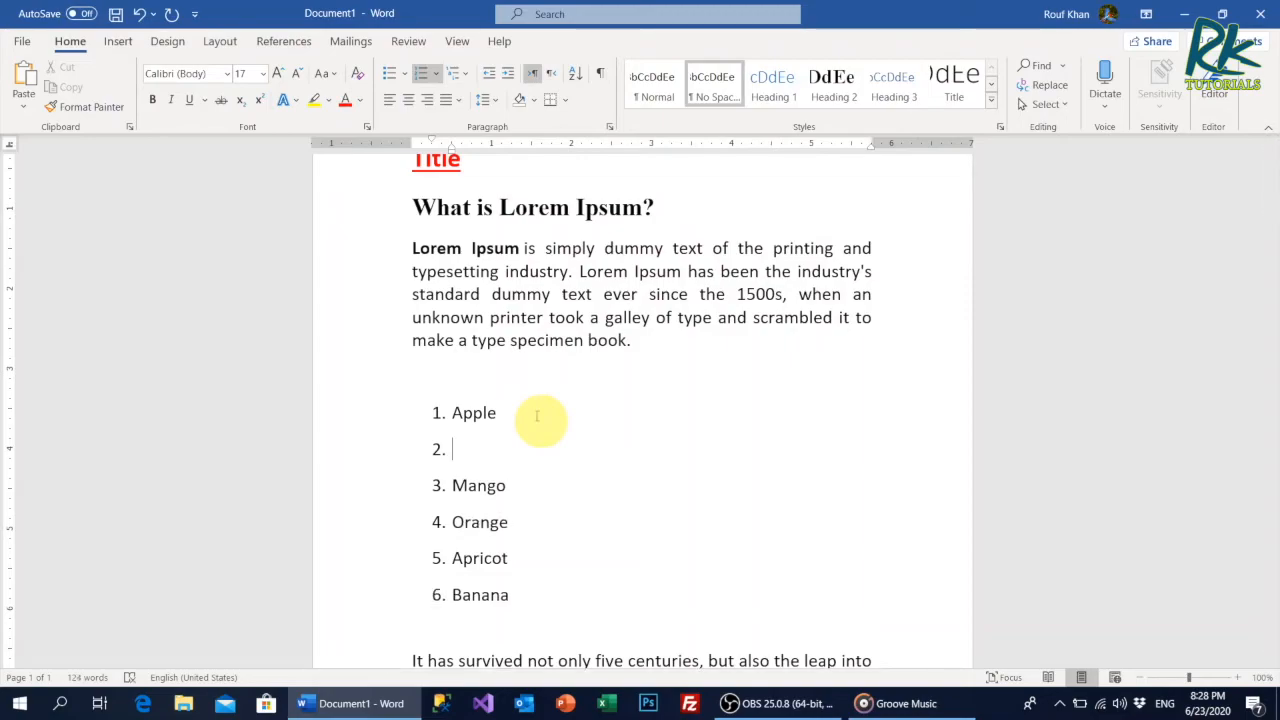
text(Cherry)
key(Return)
key(BackSpace)
key(BackSpace)
key(BackSpace)
key(BackSpace)
key(BackSpace)
key(BackSpace)
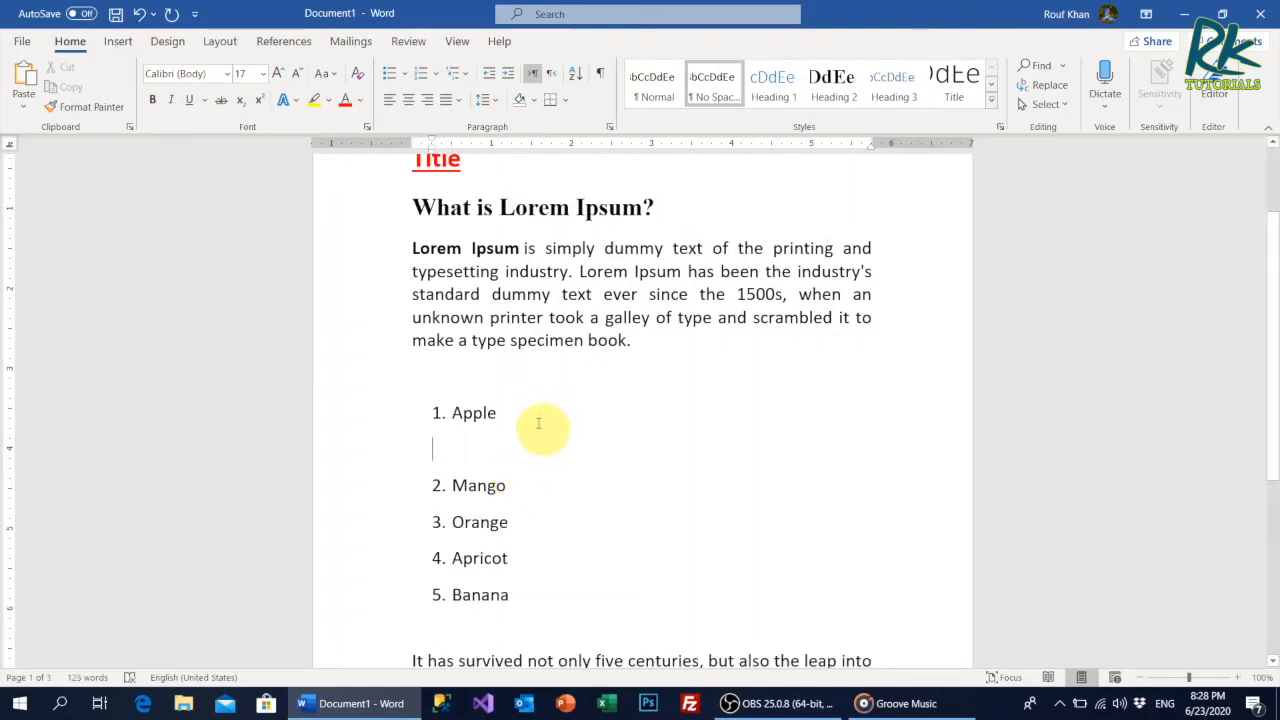
Delete the empty line between Apple and Mango in the numbered list.
click(494, 413)
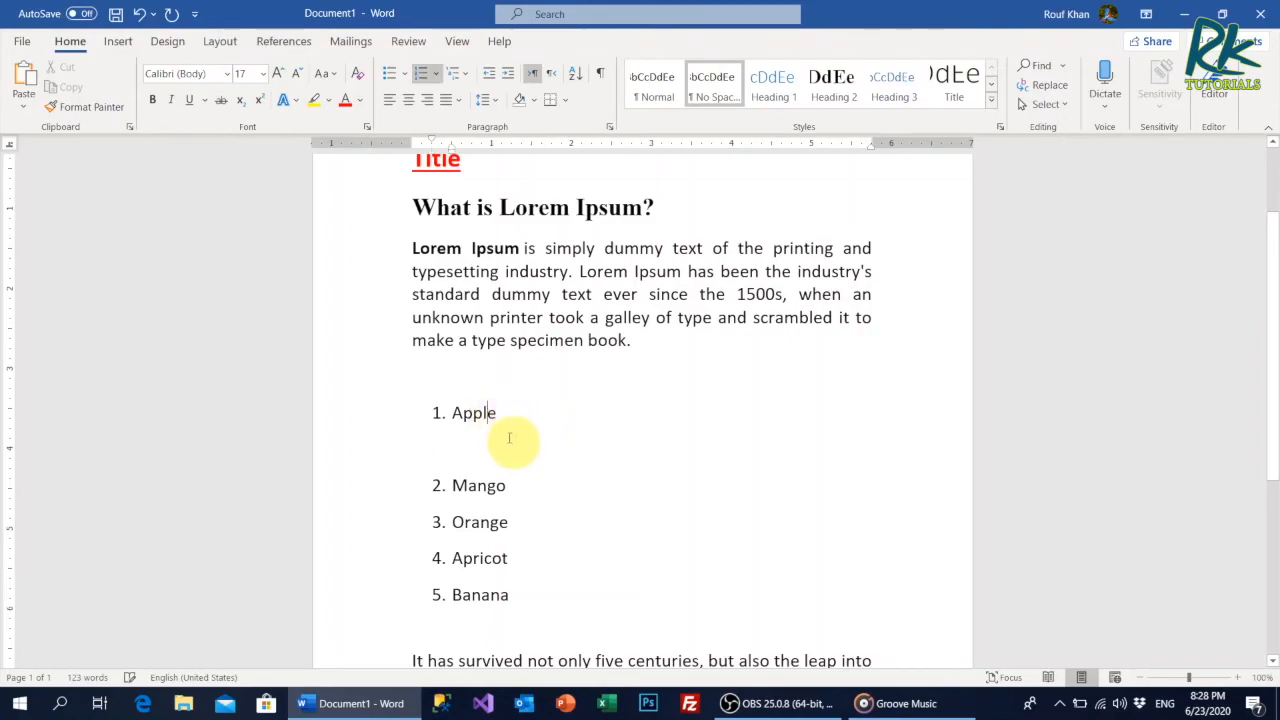
click(502, 447)
key(BackSpace)
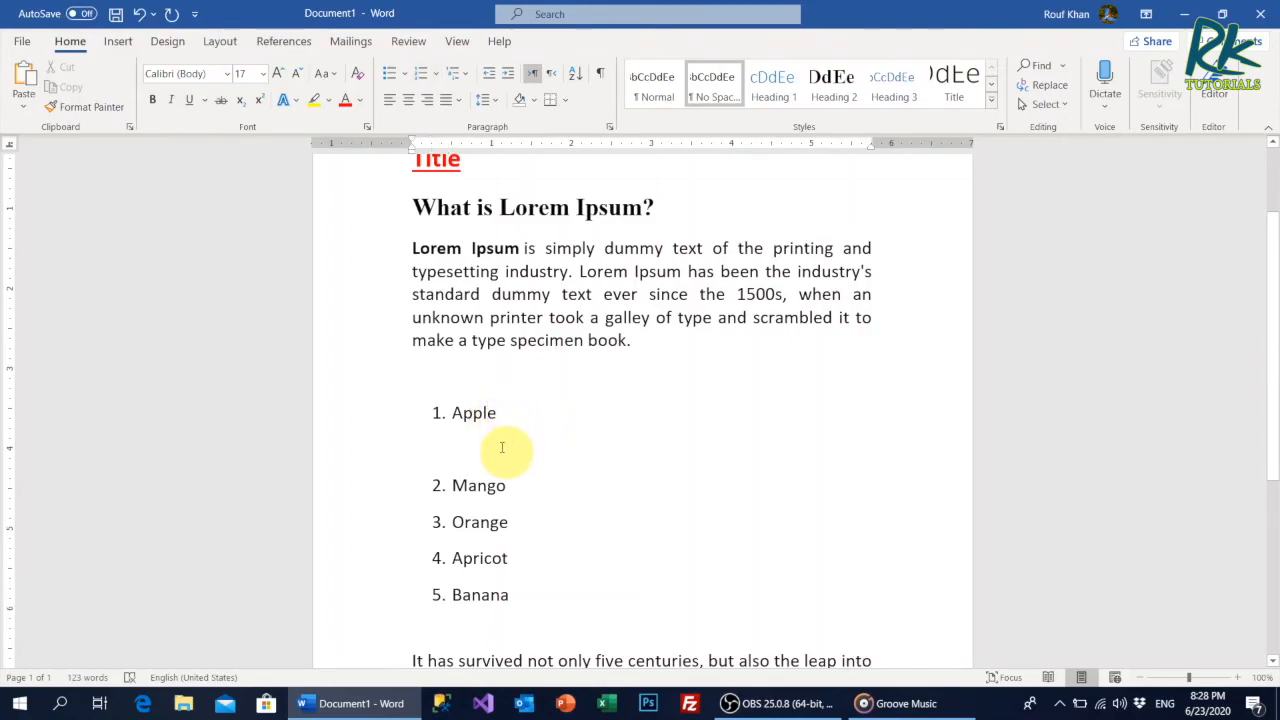
key(BackSpace)
key(BackSpace)
Demote the Mango item one list level and promote it back to the main level.
click(463, 449)
click(507, 76)
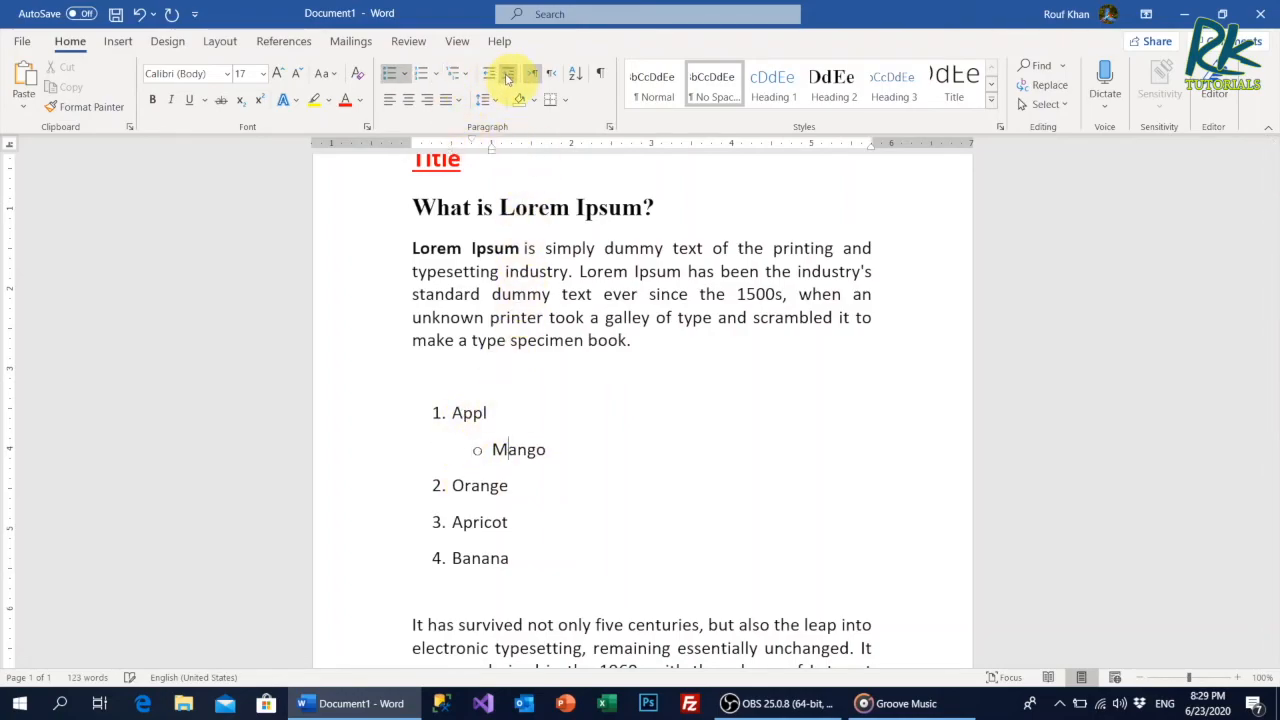
click(489, 74)
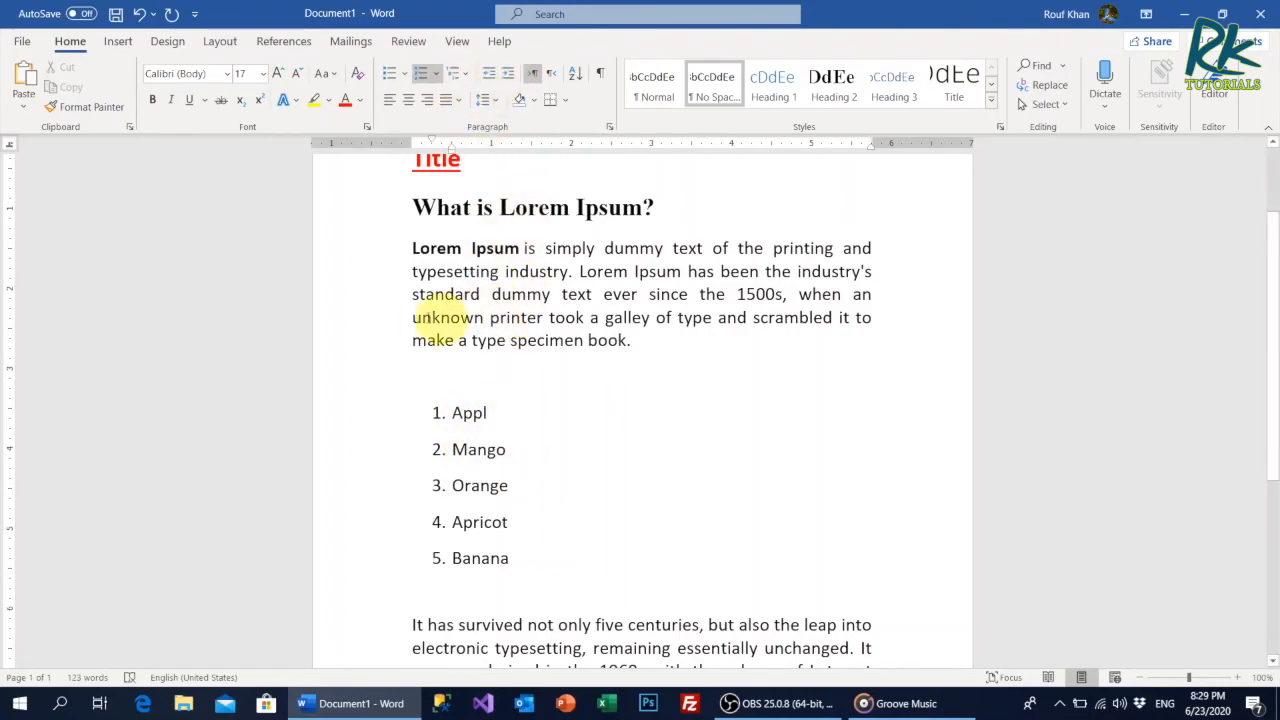
Complete the spelling of the first list item as Apple and add the indented sub-items Red Apple and Green Apple beneath it.
click(500, 416)
text(e)
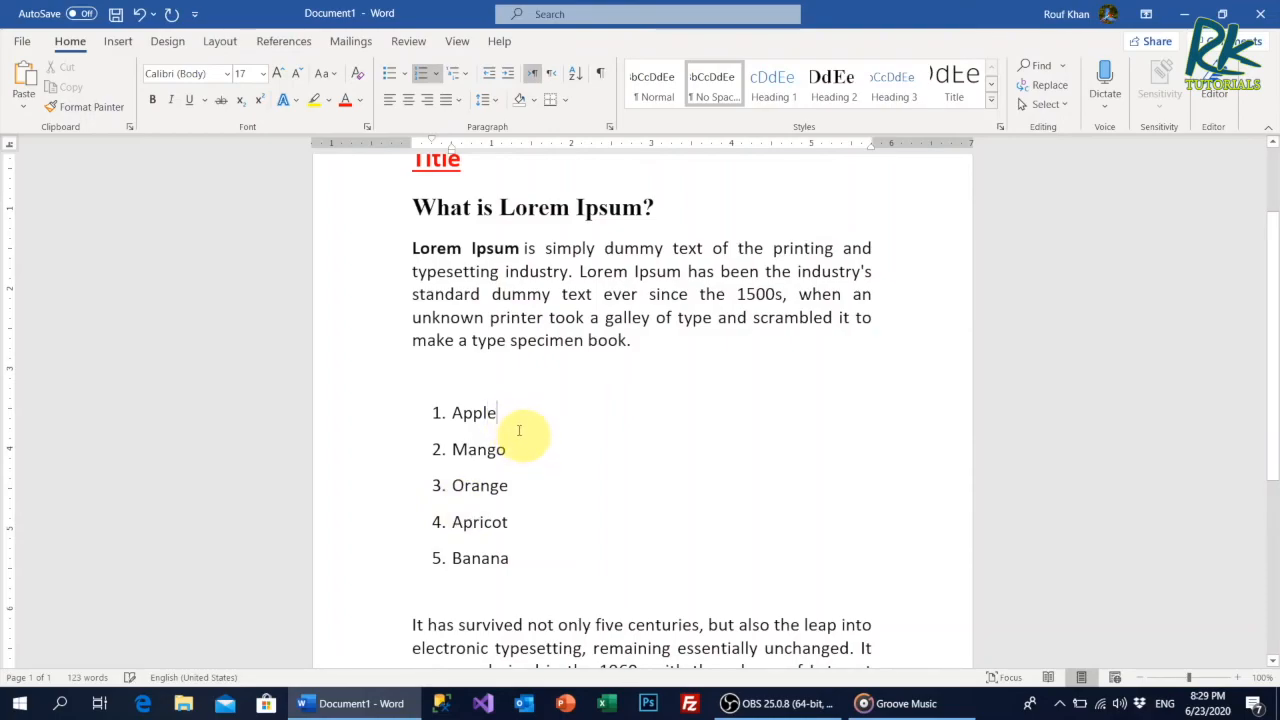
key(Return)
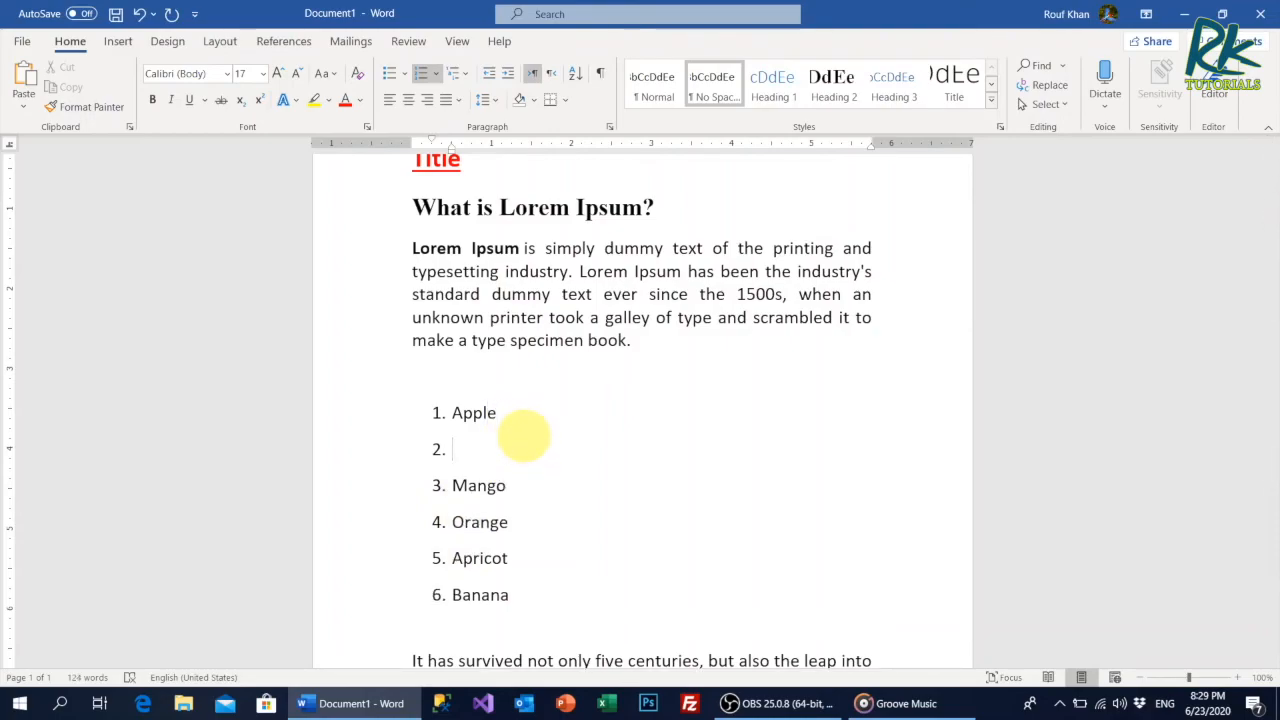
key(Tab)
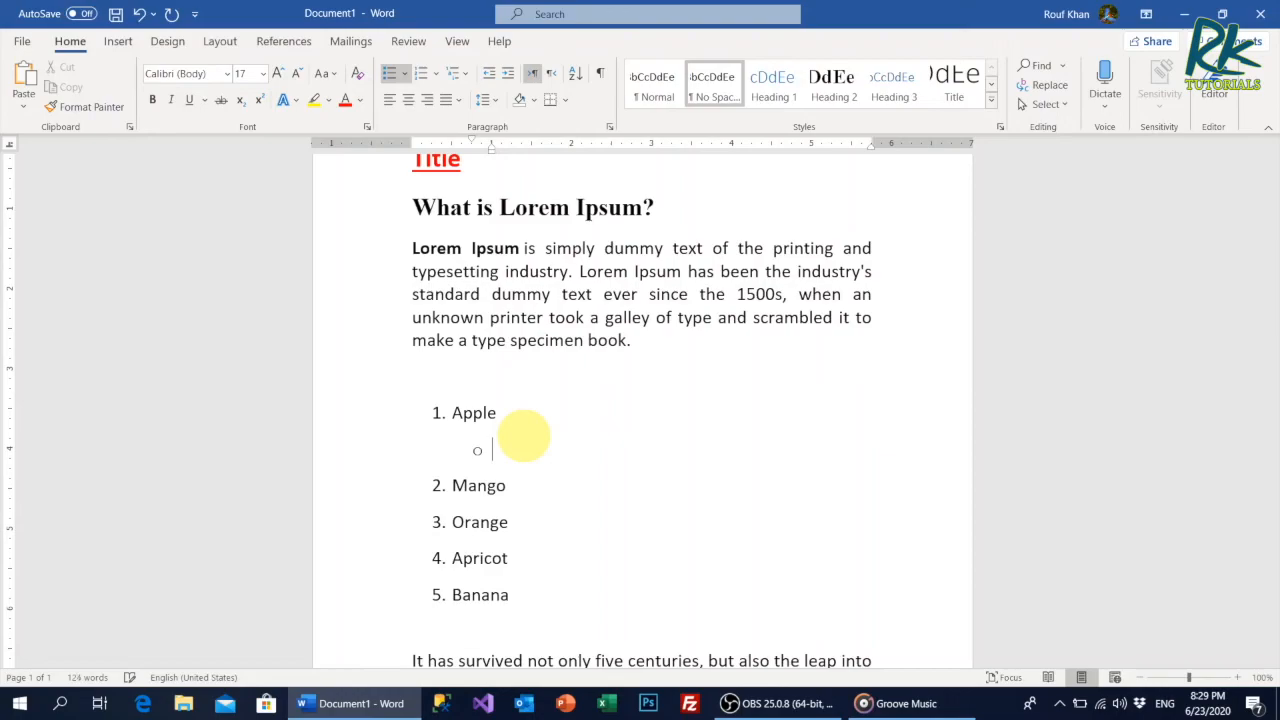
text(Red Apple)
key(Return)
text(Green)
key(BackSpace)
text(een Apple)
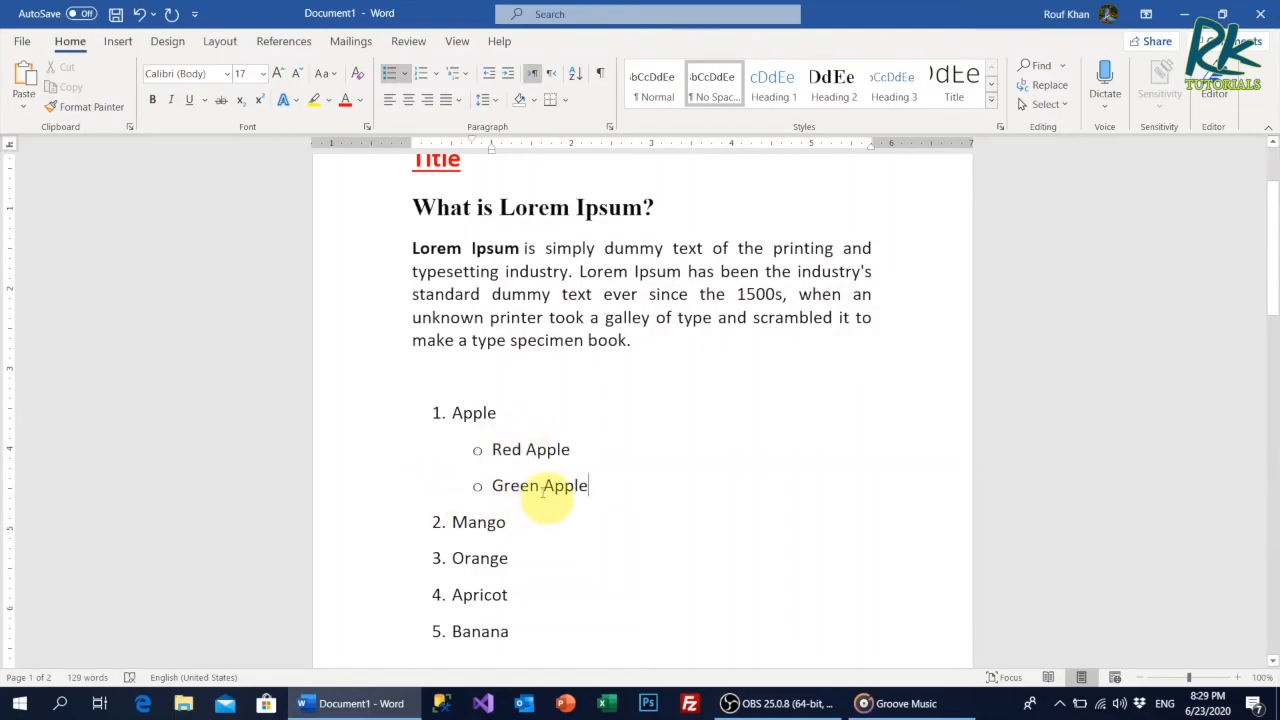
scroll(571, 514, down, 1)
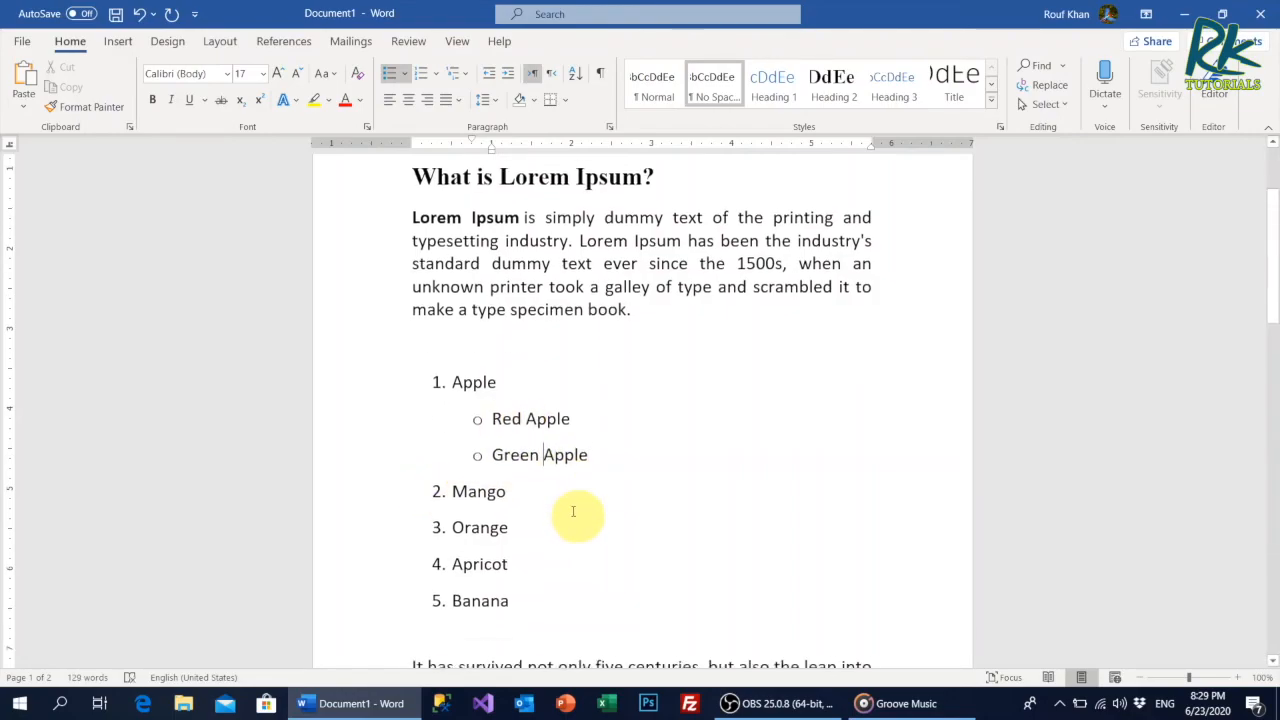
key(ctrl+Left)
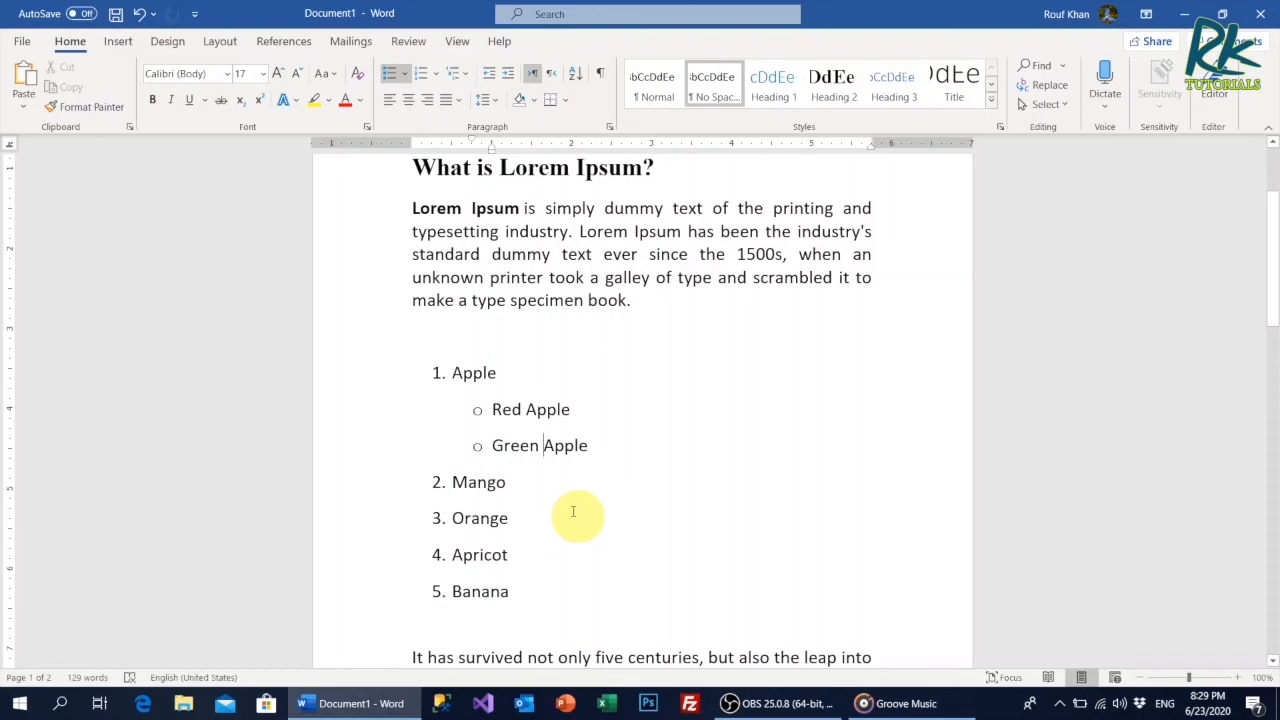